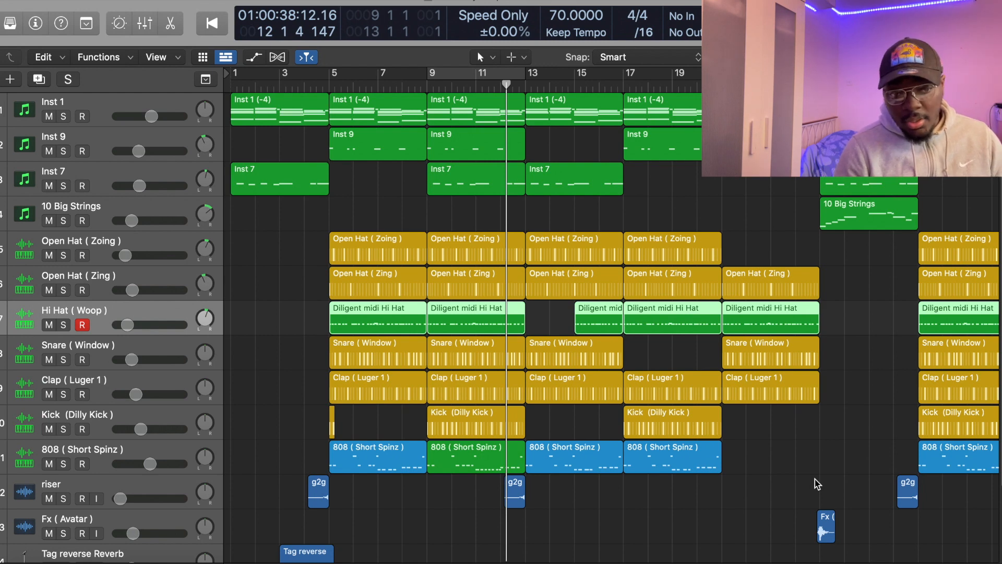
Step: Lower the mixer faders of all tracks from Inst 1 through Tag reverse Reverb to minimum, excluding Stereo Out and Master
key(x)
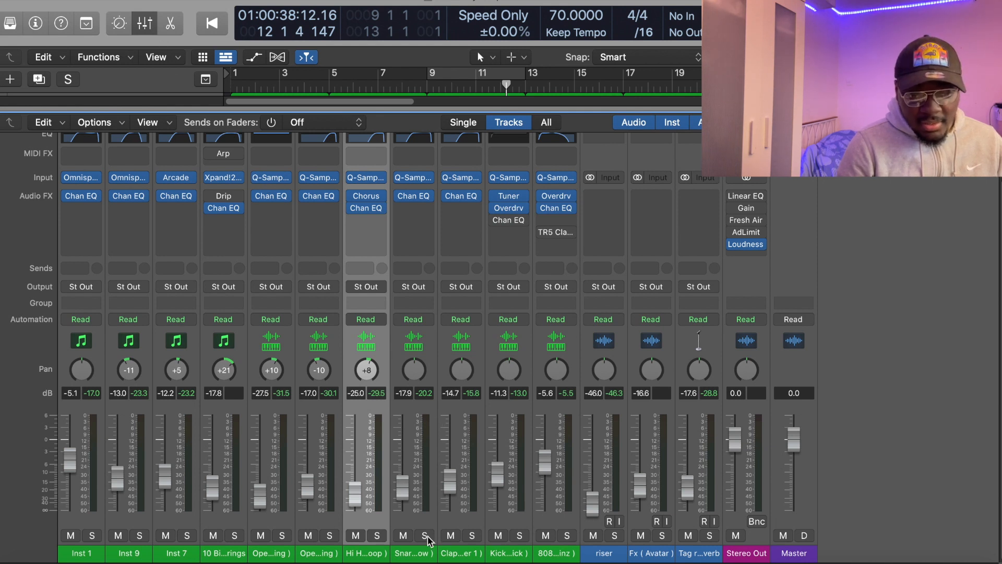
drag(74, 413, 687, 556)
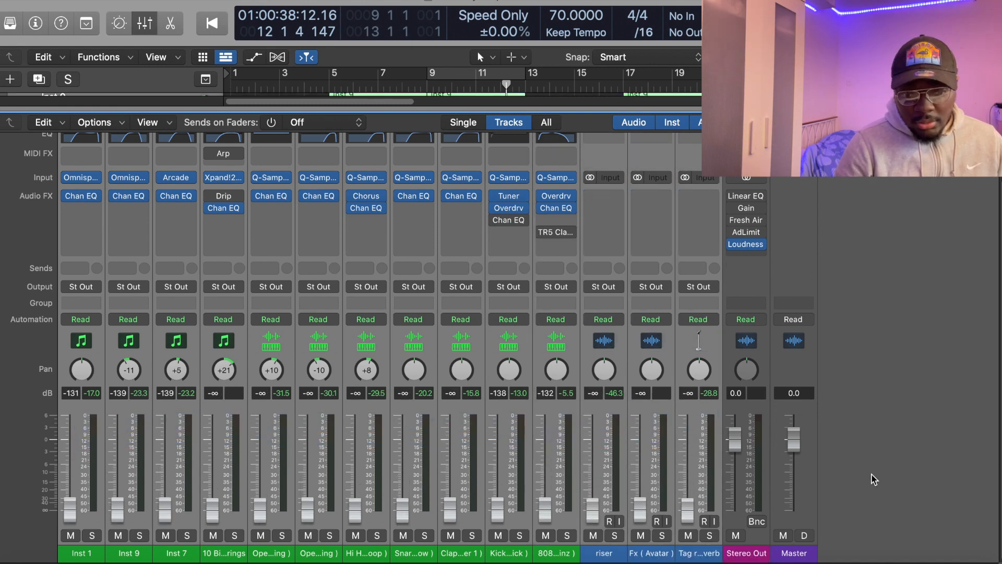
click(872, 475)
Step: Solo the 808 track briefly, enable the cycle range over bars 9 to 13, and clear the solo
click(567, 535)
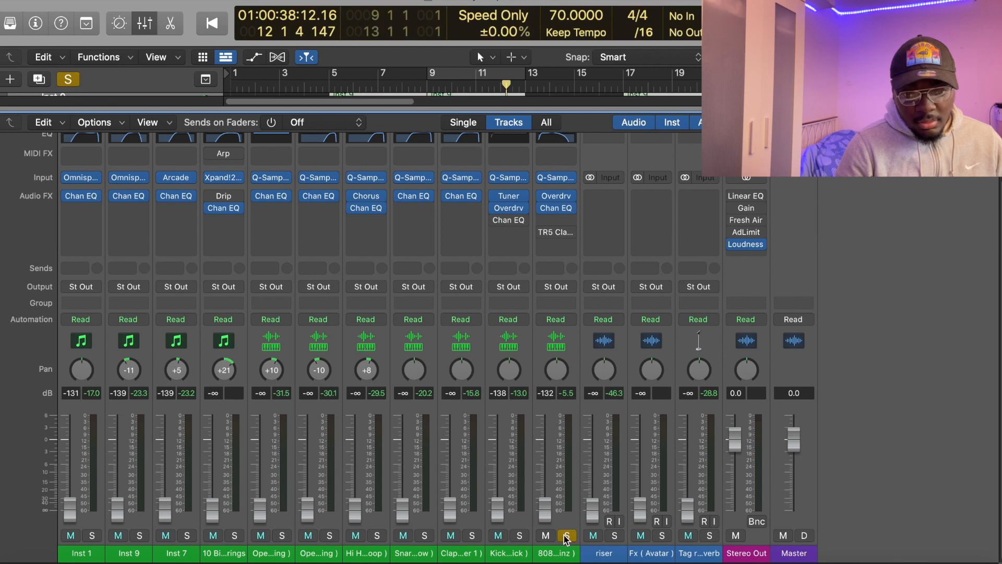
key(x)
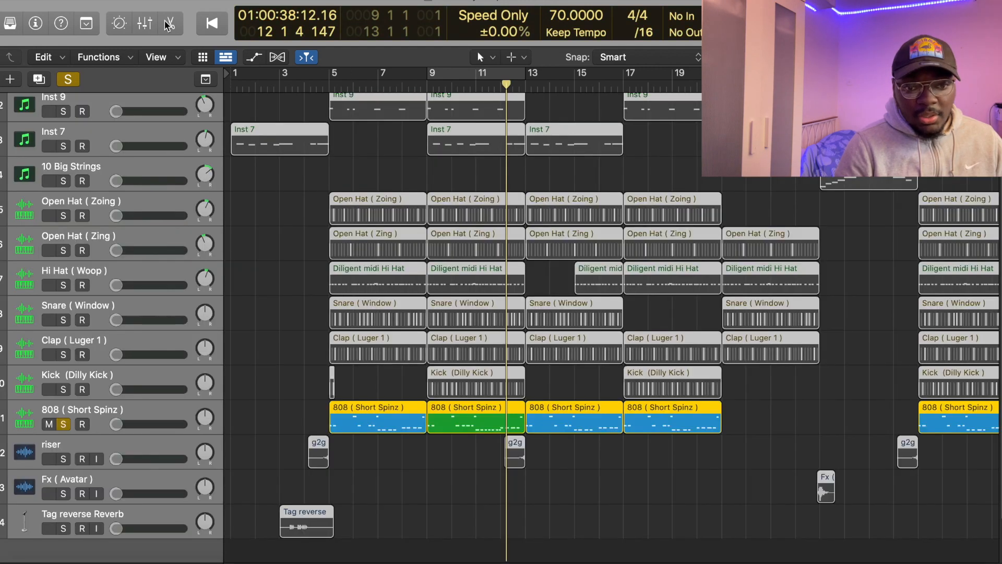
click(479, 78)
click(68, 79)
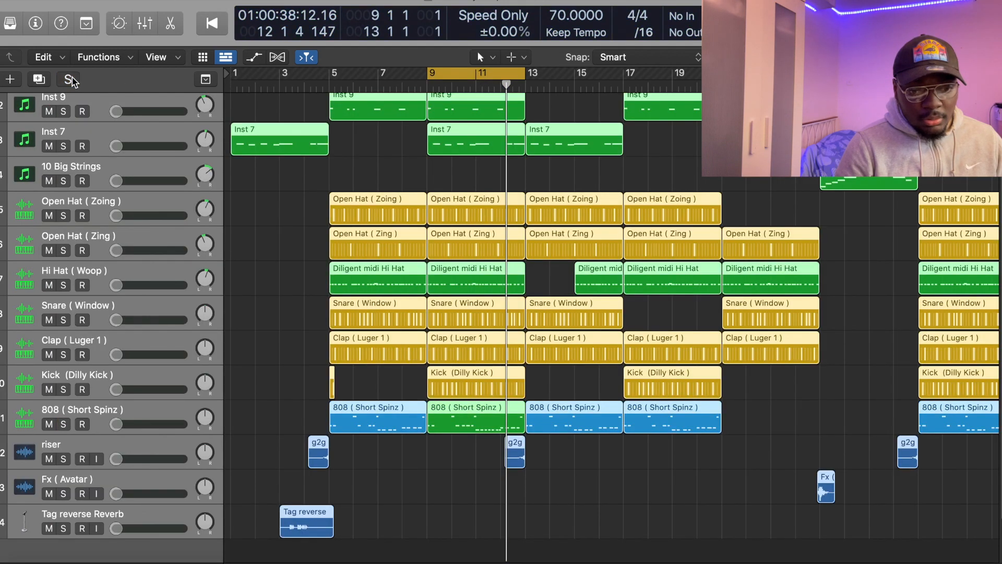
Step: Raise the 808 channel's volume fader in the mixer to -5.6 dB
key(x)
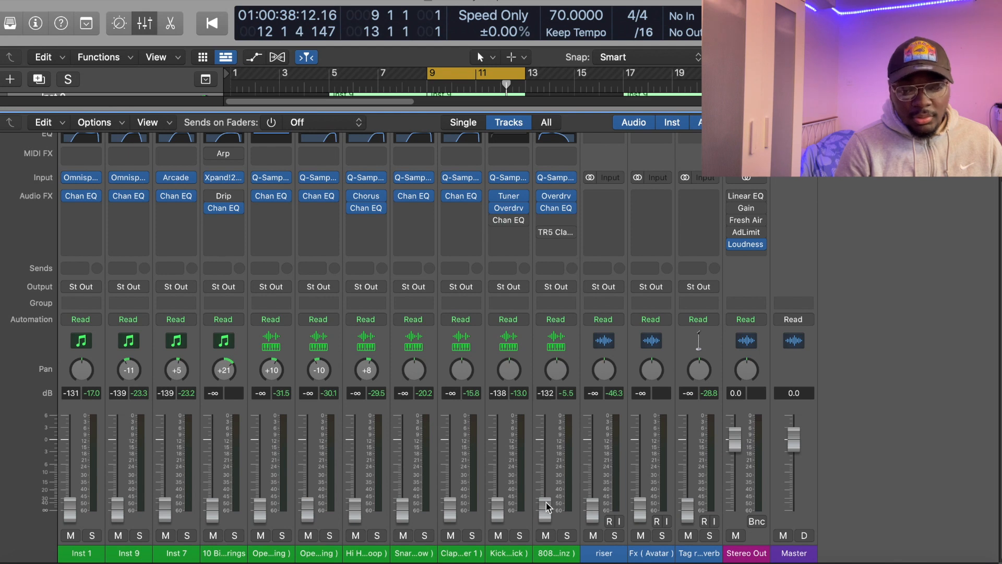
drag(545, 505, 546, 503)
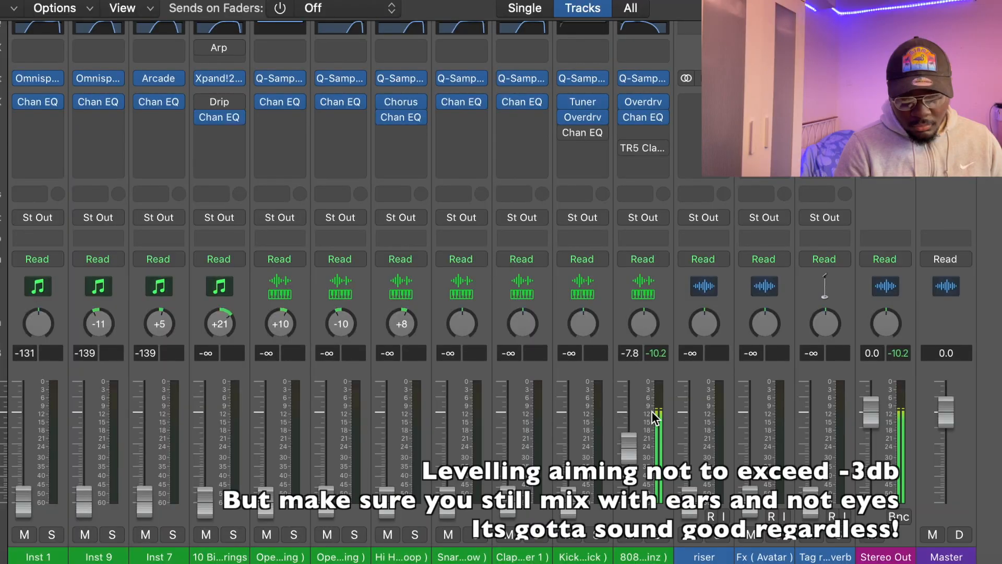
drag(631, 450, 629, 440)
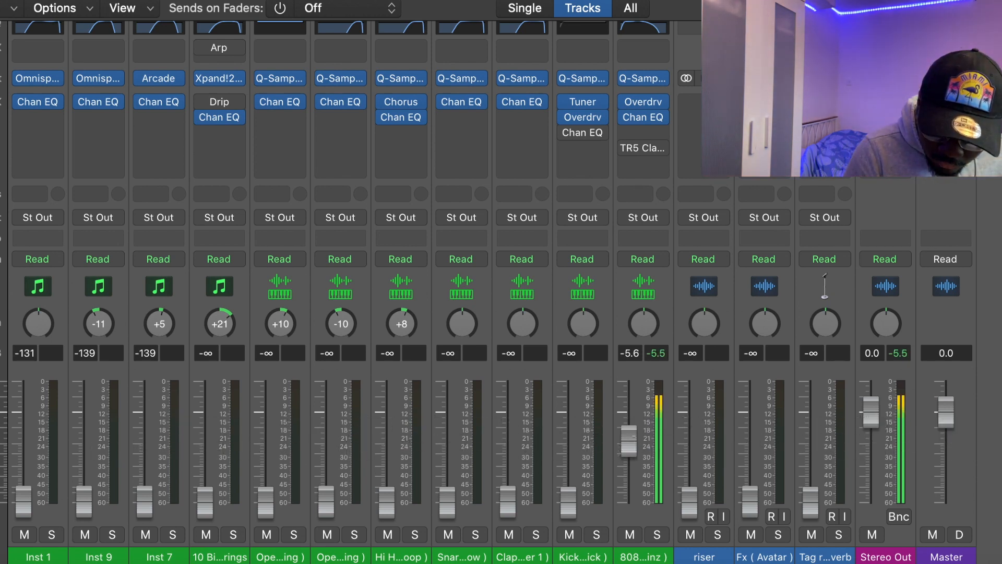
Step: Bring in the kick and balance it against the 808, setting the kick to -11.6 dB and the 808 to -5.4 dB
drag(577, 501, 579, 426)
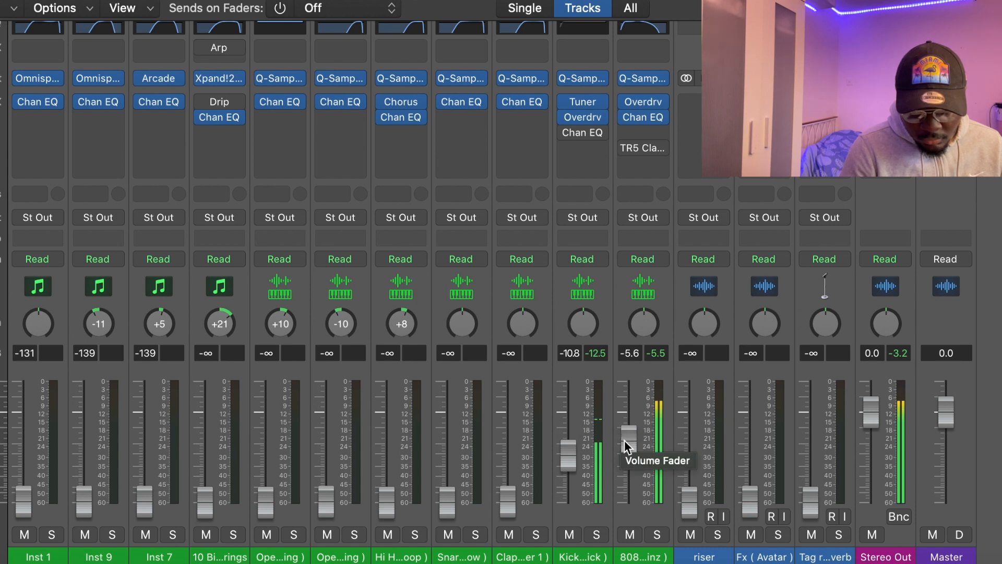
drag(627, 441, 624, 432)
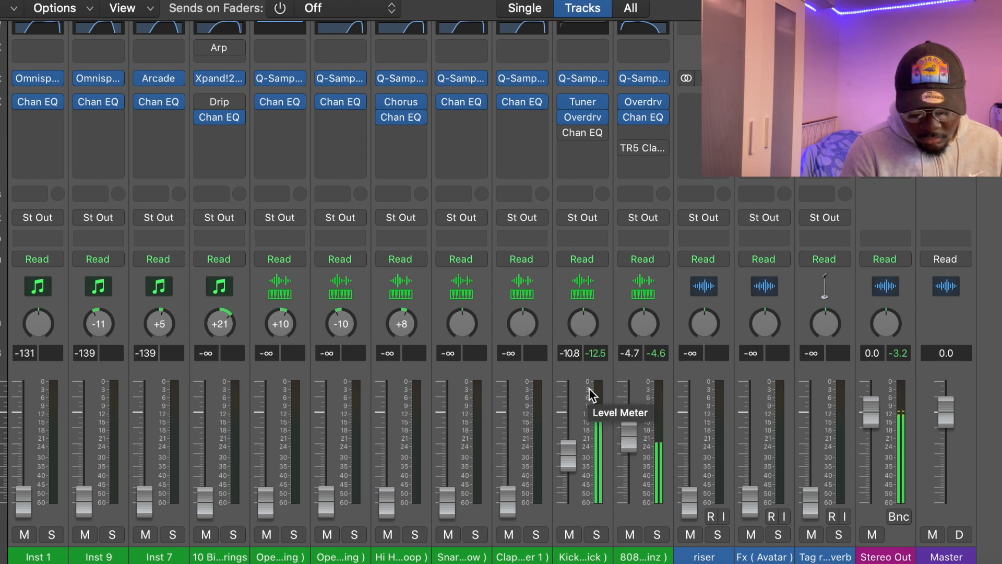
drag(631, 437, 574, 448)
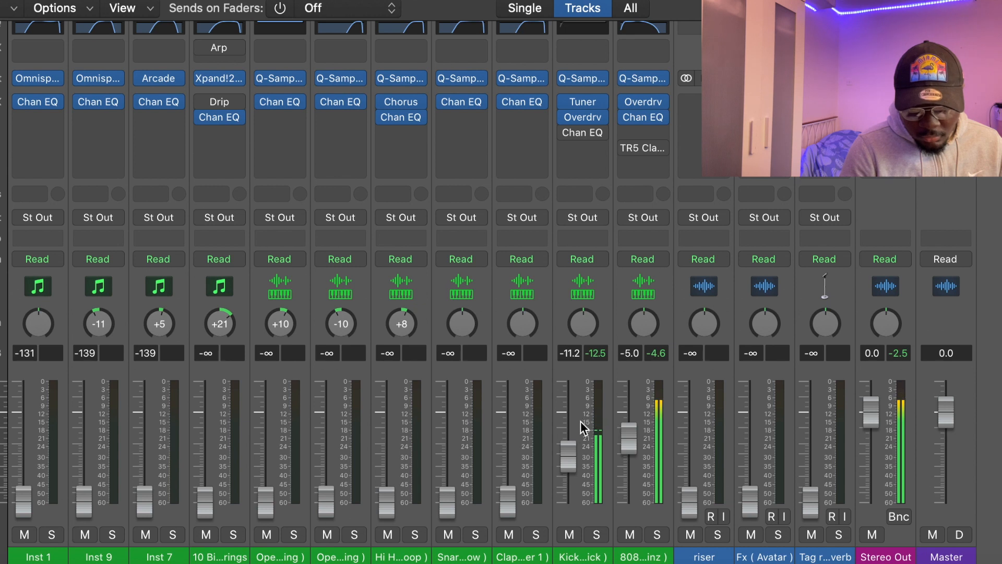
drag(582, 392, 626, 391)
drag(630, 435, 630, 438)
Step: Raise the clap's volume to -14.8 dB and the snare's volume to -16.8 dB
drag(509, 493, 509, 458)
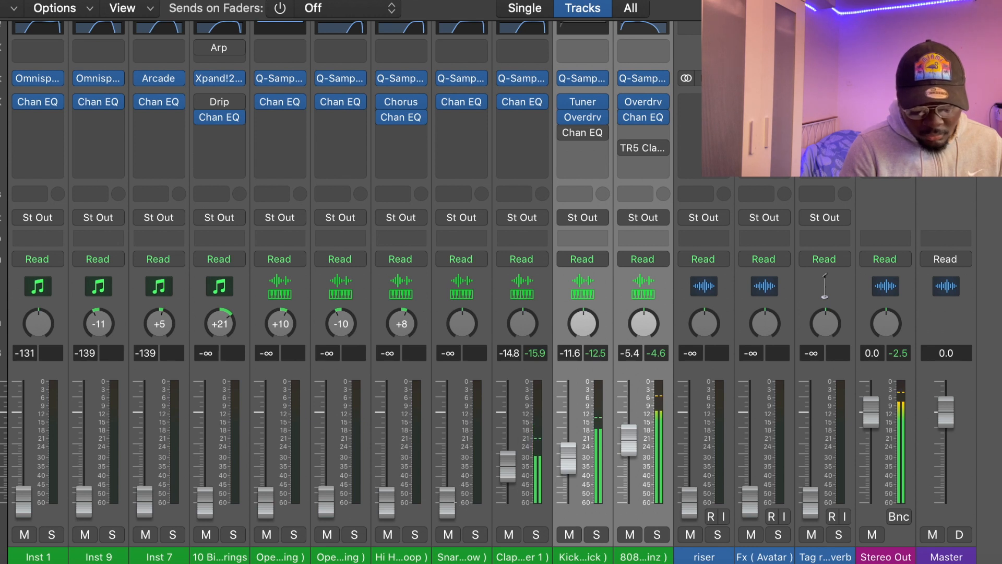
drag(448, 498, 448, 471)
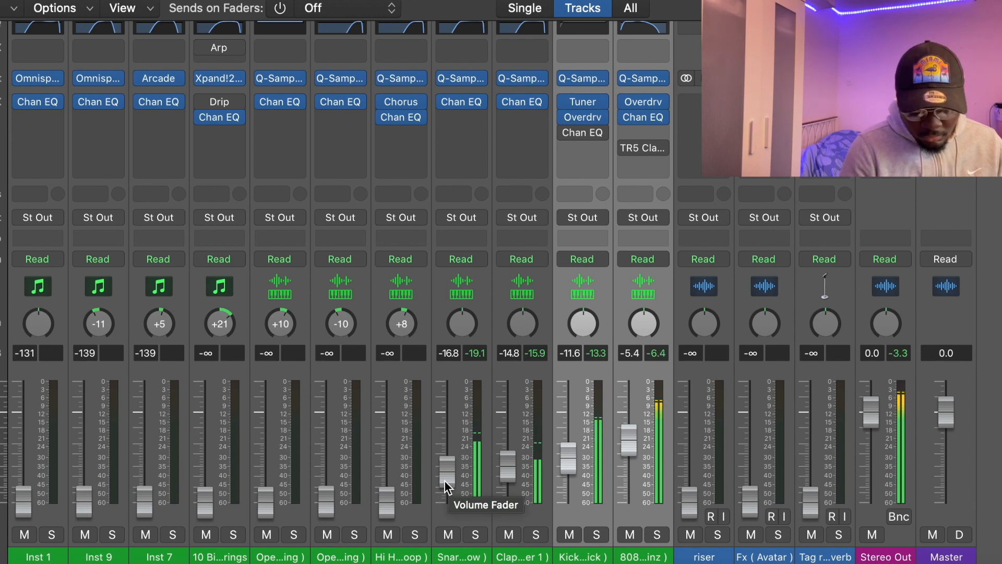
Step: Set the Hi Hat and Open Hat (Zing) volumes to -16.2 dB and the Open Hat (Zoing) volume to -25.0 dB
drag(391, 507, 391, 476)
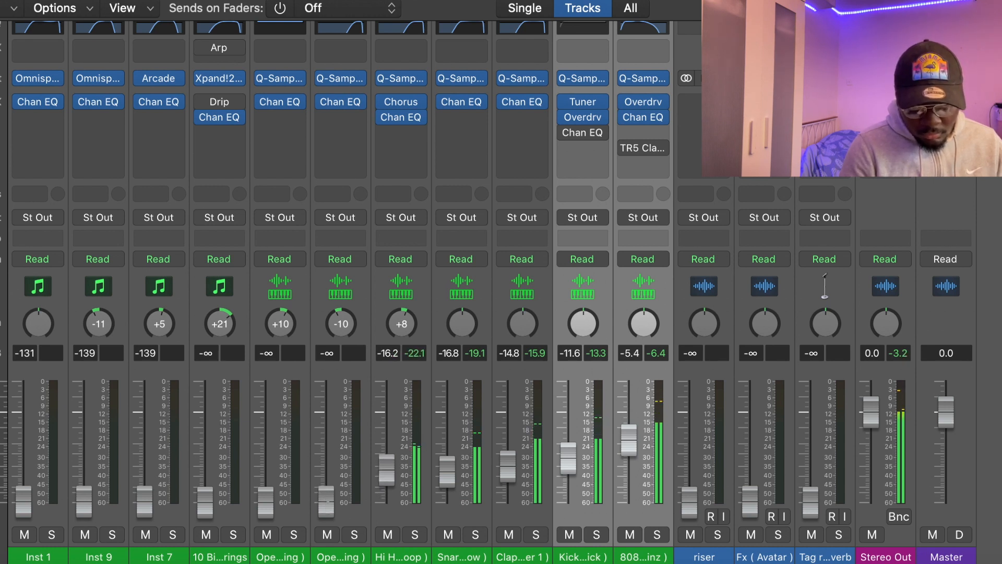
drag(326, 503, 326, 475)
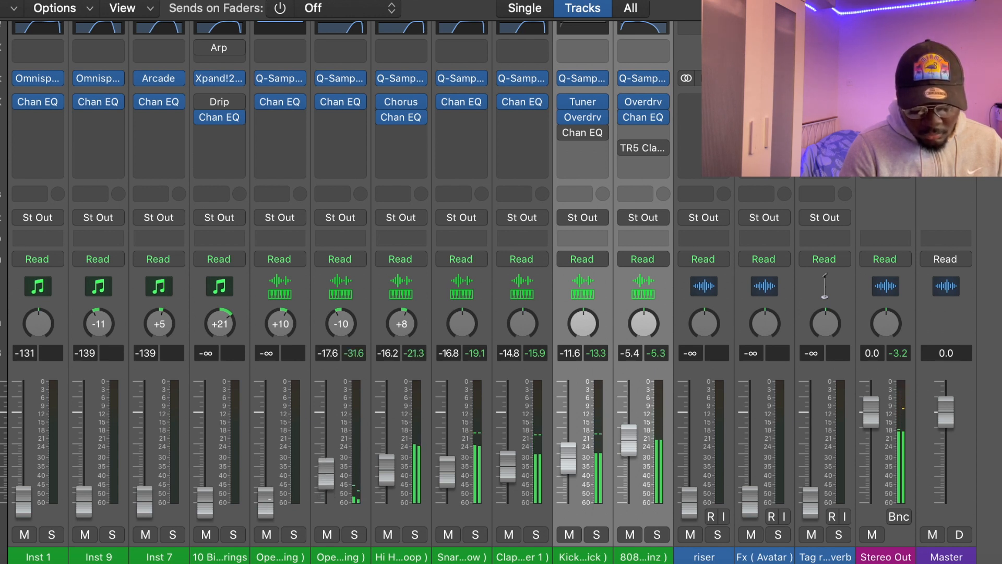
drag(276, 493, 277, 461)
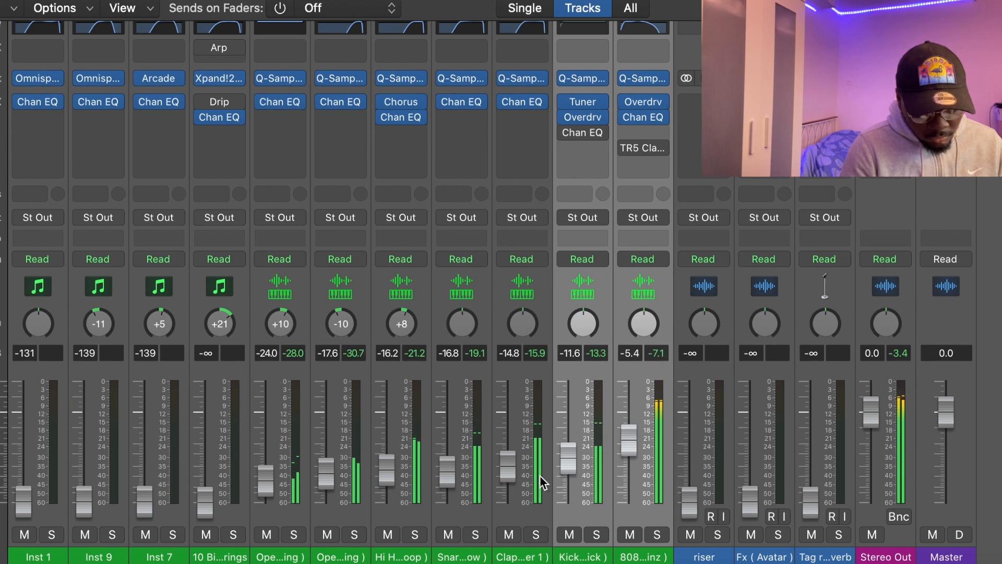
drag(326, 483, 325, 477)
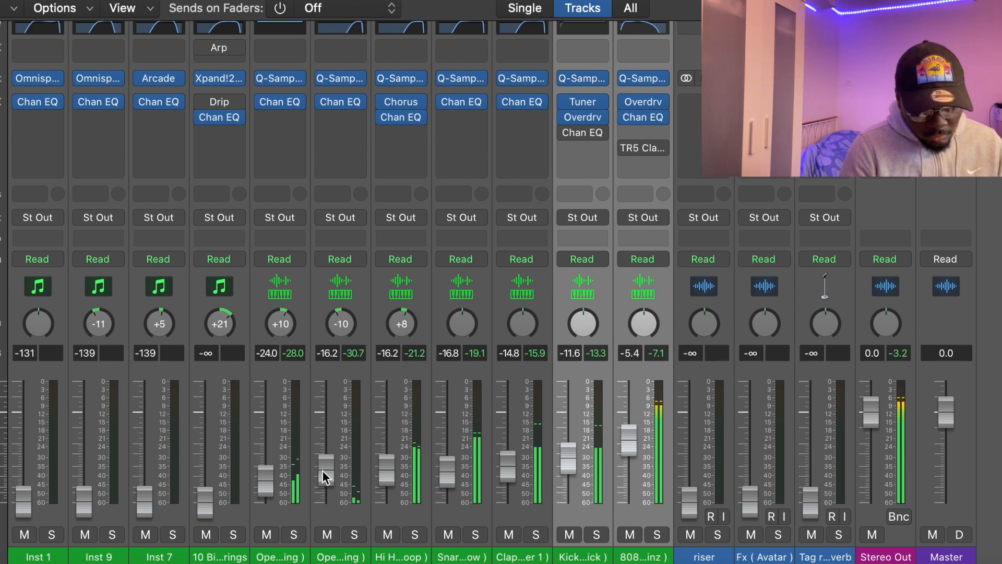
drag(264, 477, 265, 479)
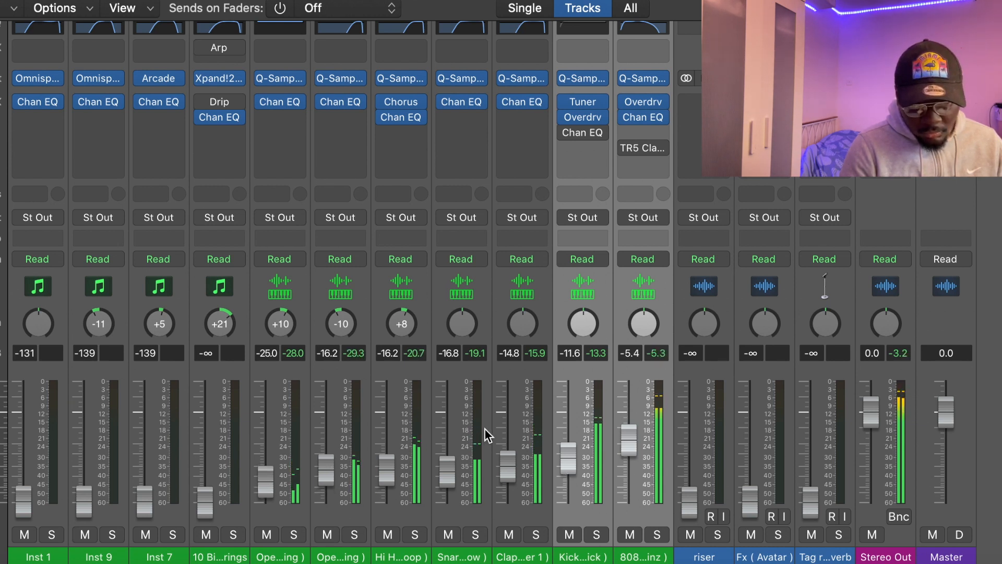
Step: Lower all hat, snare, clap, kick and 808 channels together by about 0.5 dB, bringing the 808 to -5.9 dB
scroll(485, 435, up, 3)
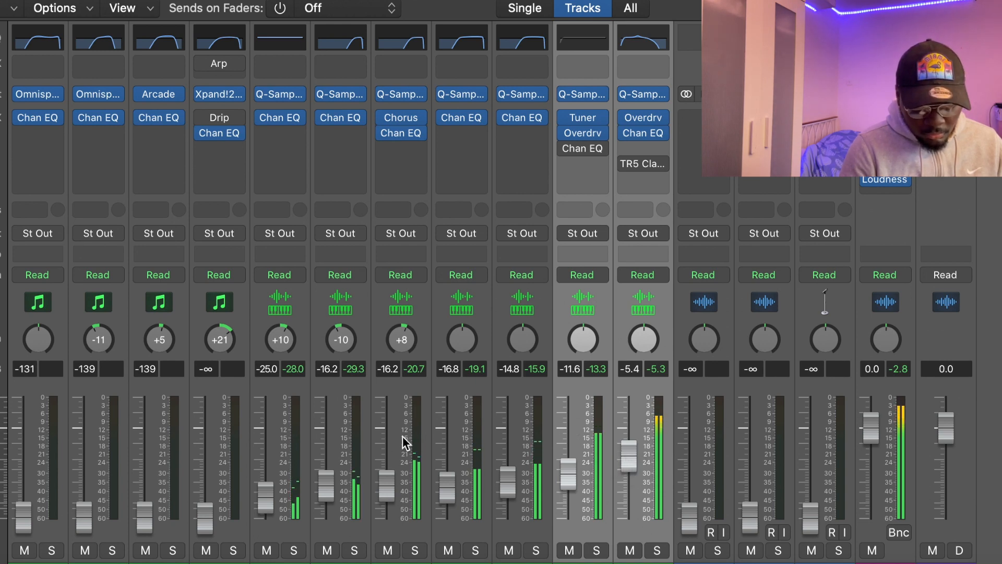
scroll(348, 424, down, 1)
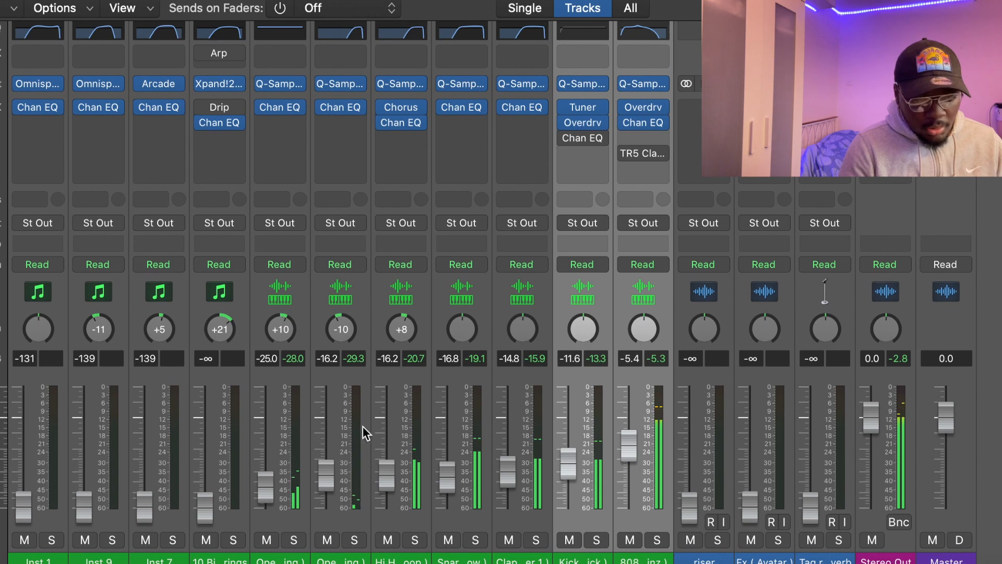
scroll(412, 444, down, 1)
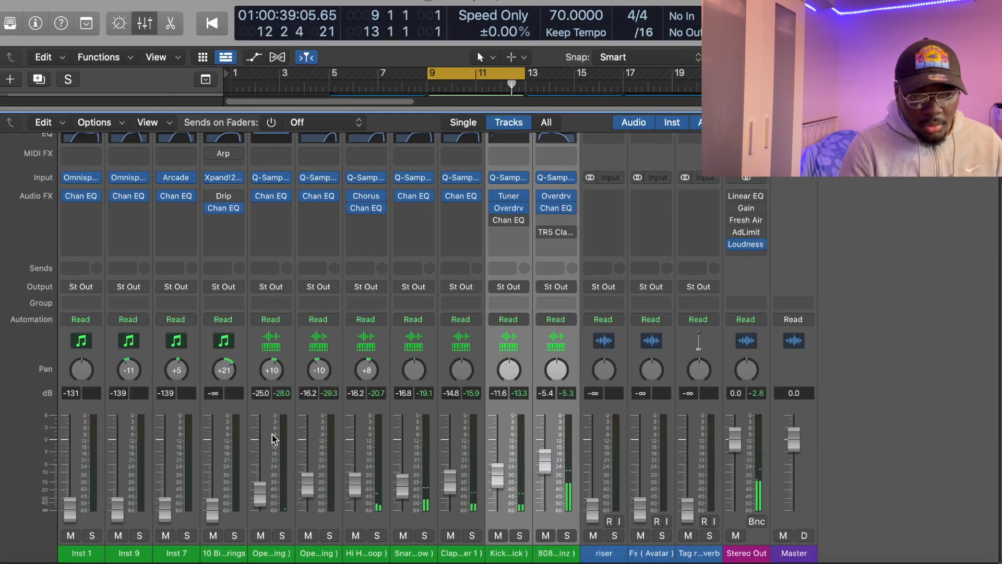
drag(271, 433, 547, 450)
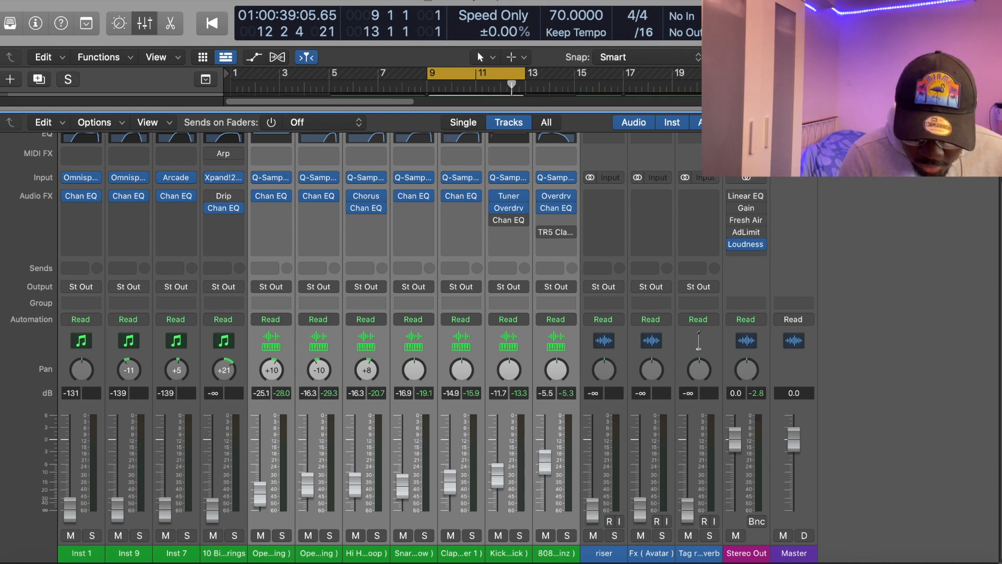
click(545, 476)
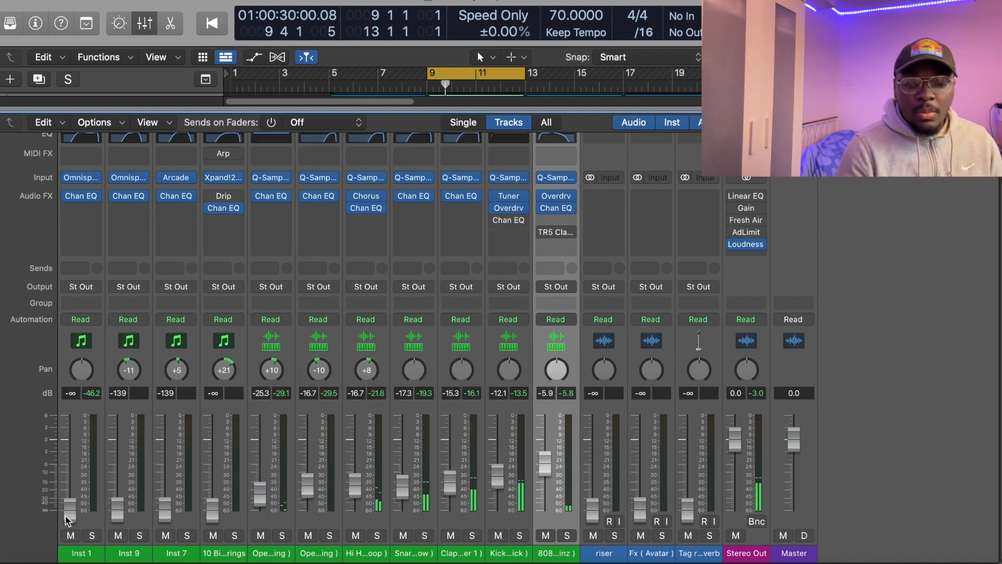
Step: Set Inst 1 to -5.6 dB and Inst 9 to -14.0 dB against the drums during playback
drag(73, 499, 74, 478)
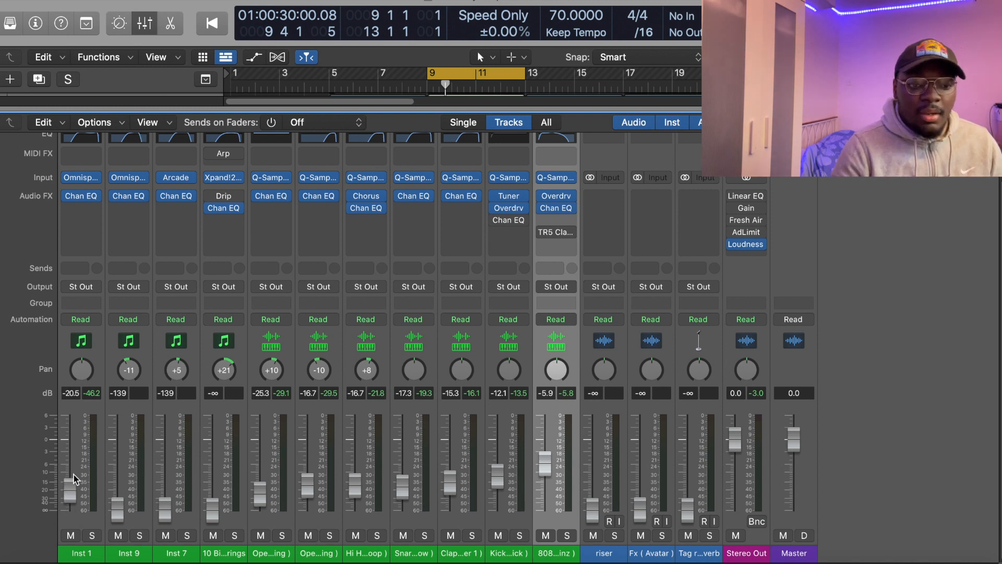
drag(71, 493, 70, 478)
key(space)
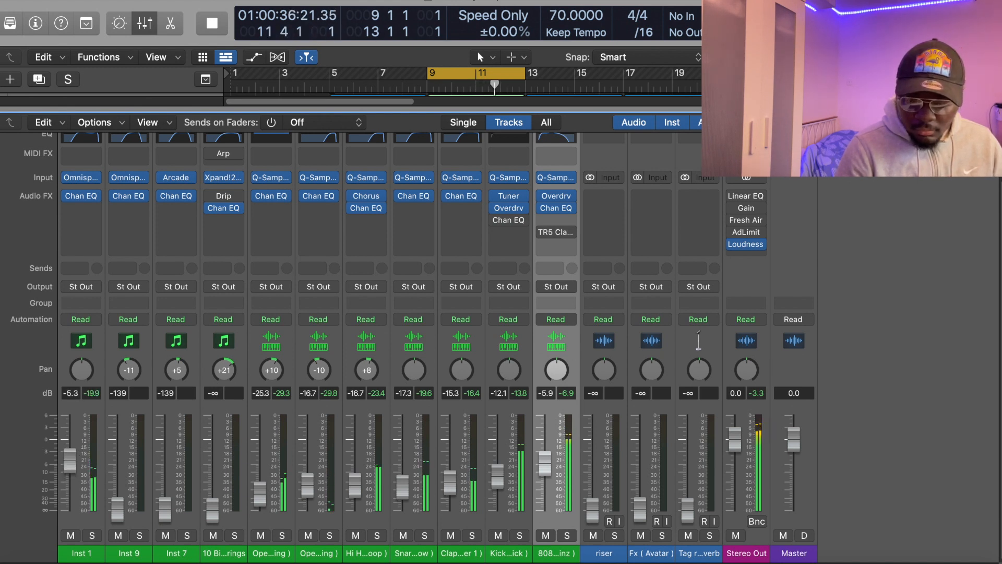
drag(120, 509, 70, 463)
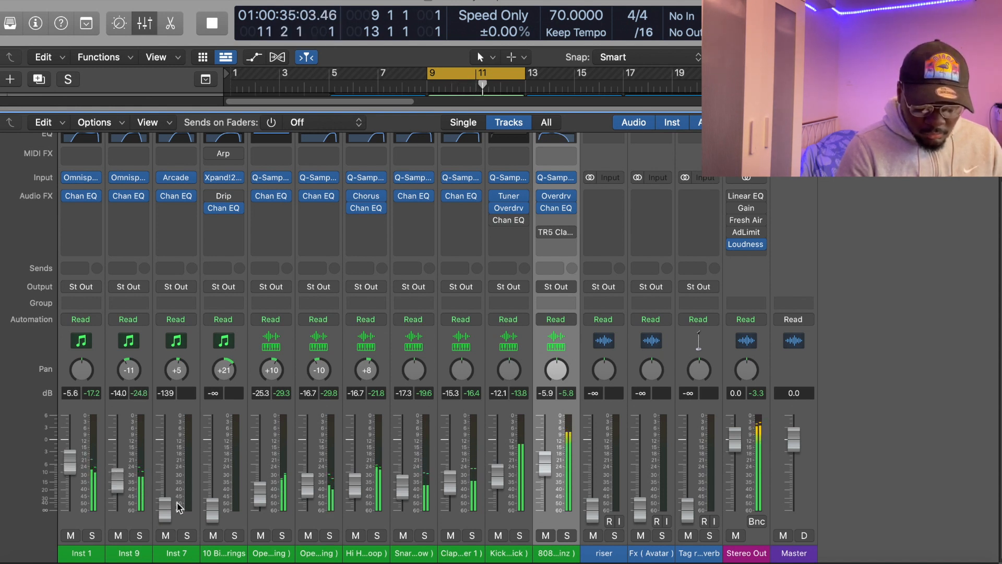
Step: Set the Inst 7 volume to -13.4 dB and the 10 Big Strings volume to -15.8 dB, and stop playback
drag(167, 506, 167, 481)
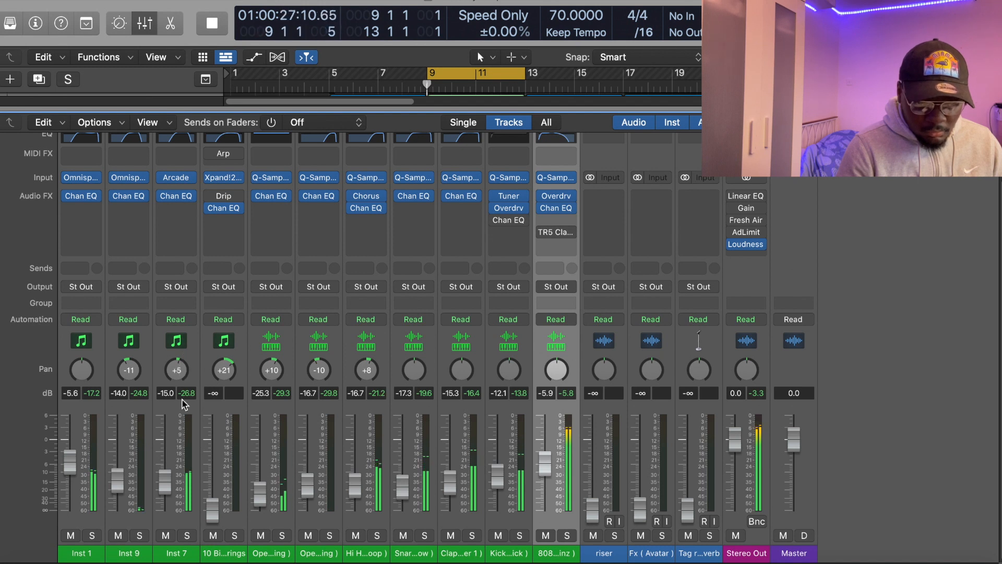
drag(211, 514, 164, 472)
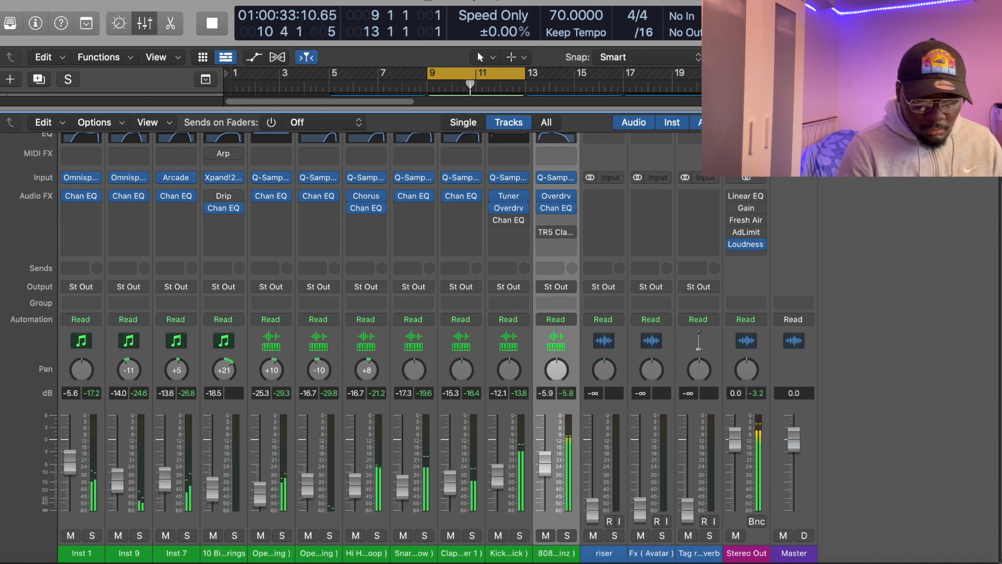
key(space)
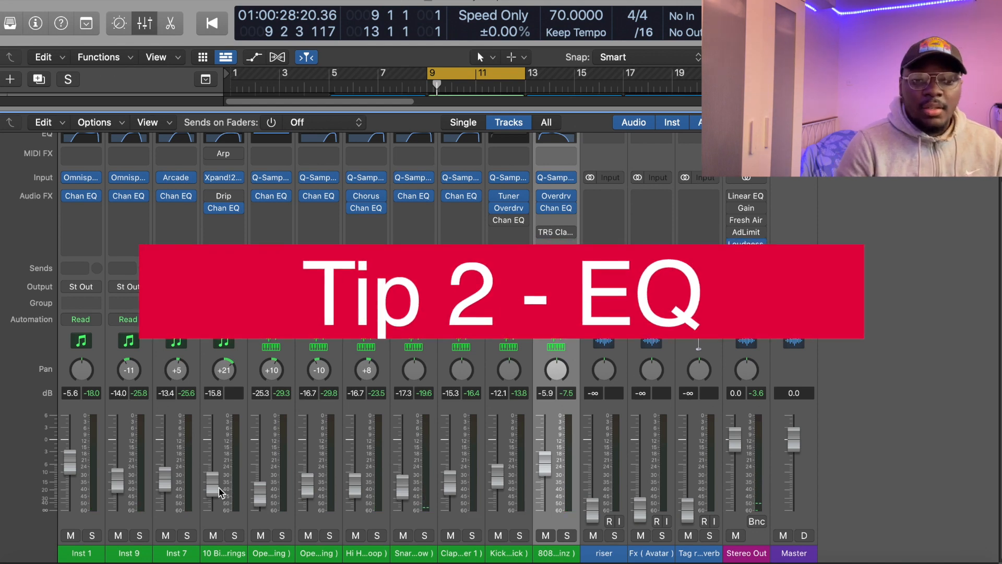
Step: Examine the Channel EQ curve on Inst 1, including its low cut, and close the EQ window
scroll(330, 403, up, 3)
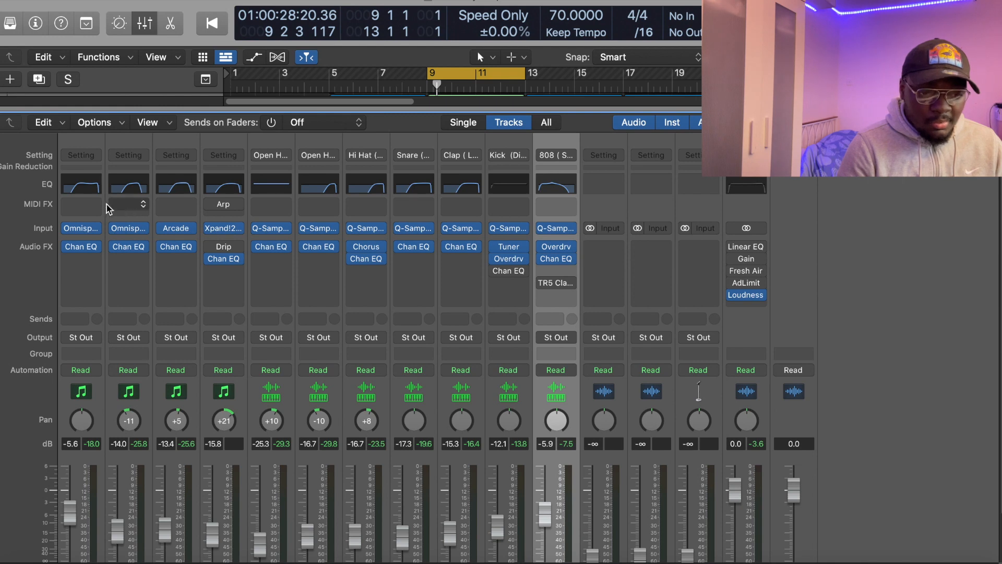
click(84, 188)
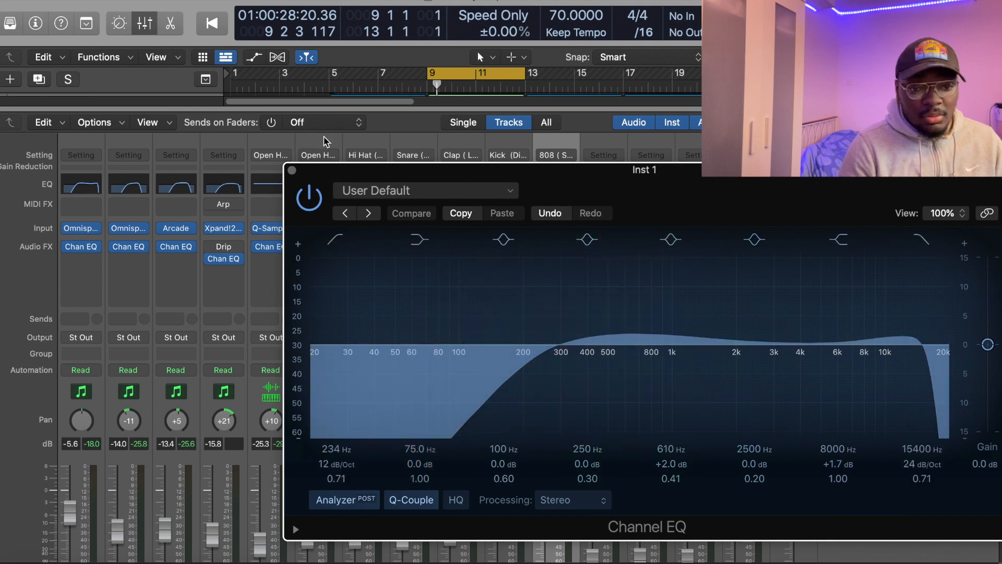
click(289, 169)
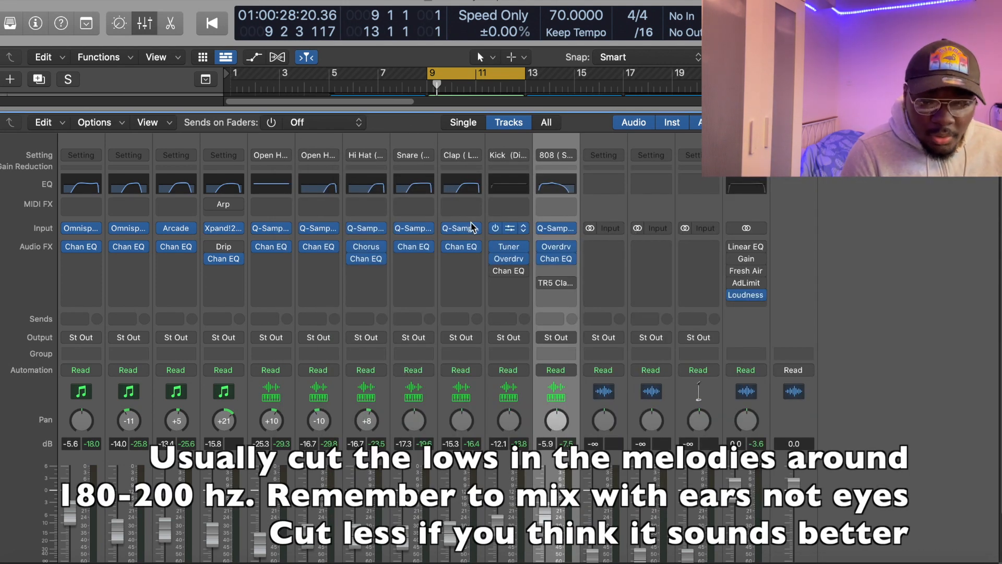
Step: During playback, set the low-cut filter in the Open Hat (Zing) Channel EQ to 2500 Hz with a Q of 0.30
click(320, 187)
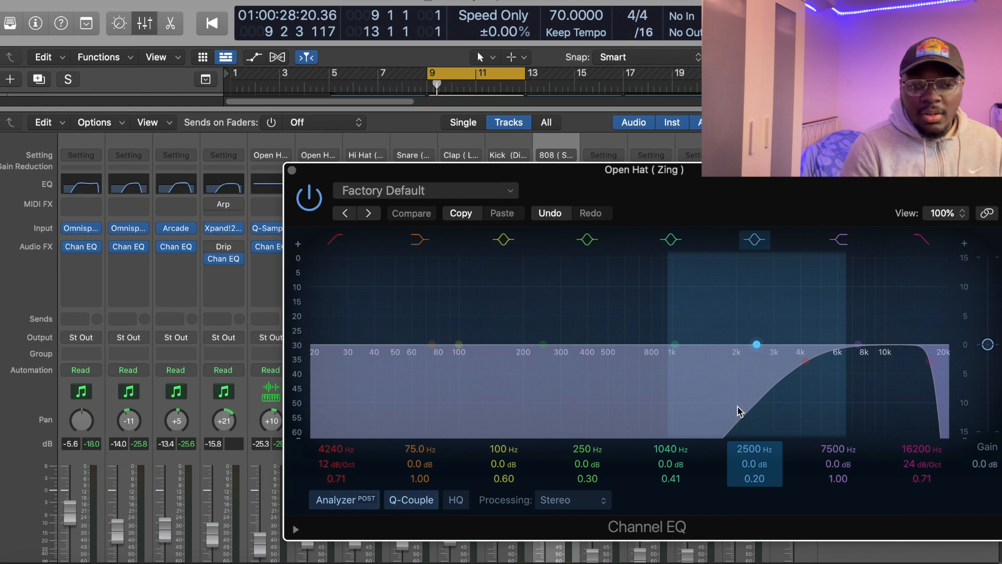
key(space)
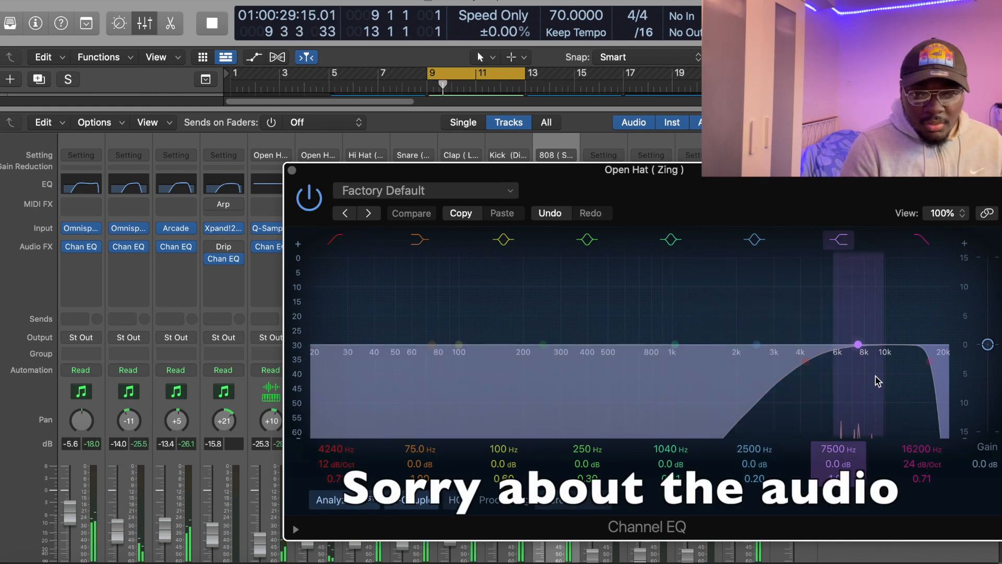
drag(815, 368, 840, 379)
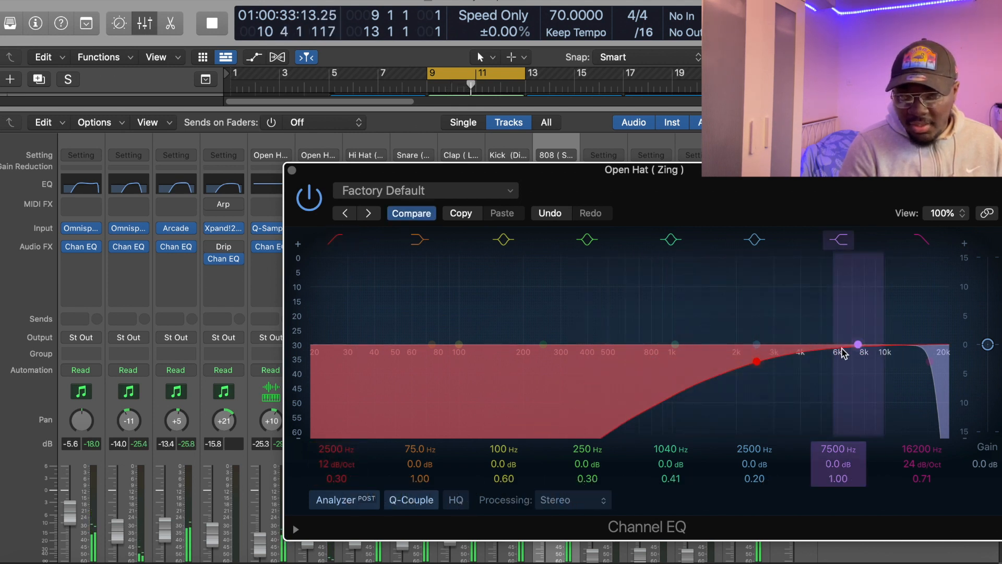
Step: Set the Open Hat (Zing) Channel EQ's low cut to 4620 Hz with a Q of 0.57, recheck the curve, and close the EQ window
mouse_move(759, 374)
mouse_down()
mouse_move(789, 364)
mouse_move(760, 360)
mouse_up()
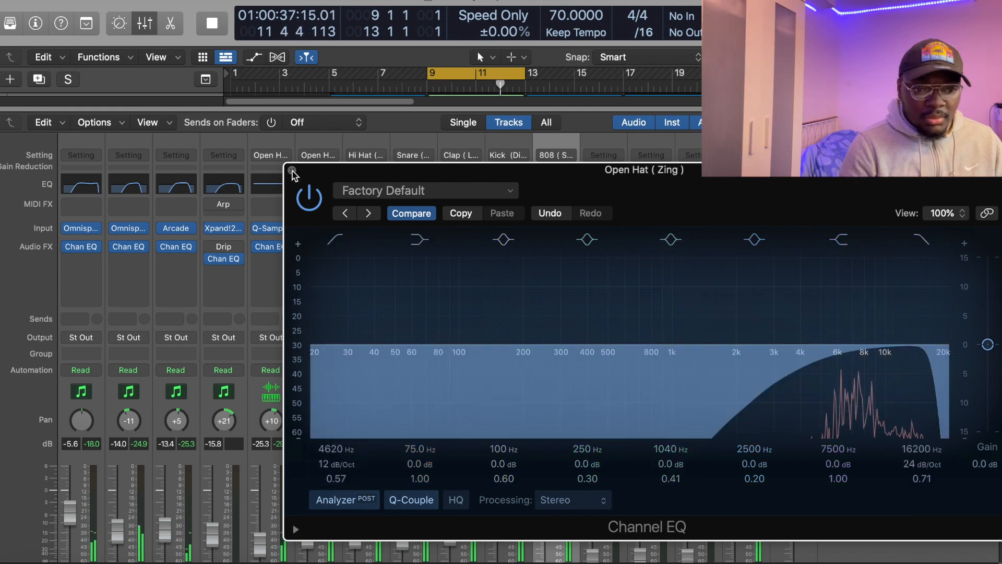
click(292, 170)
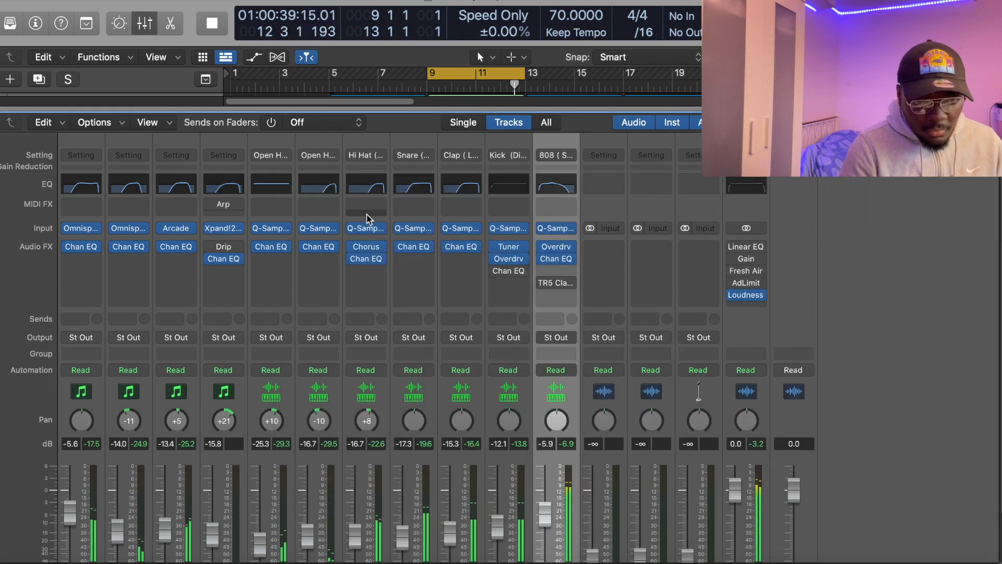
click(334, 188)
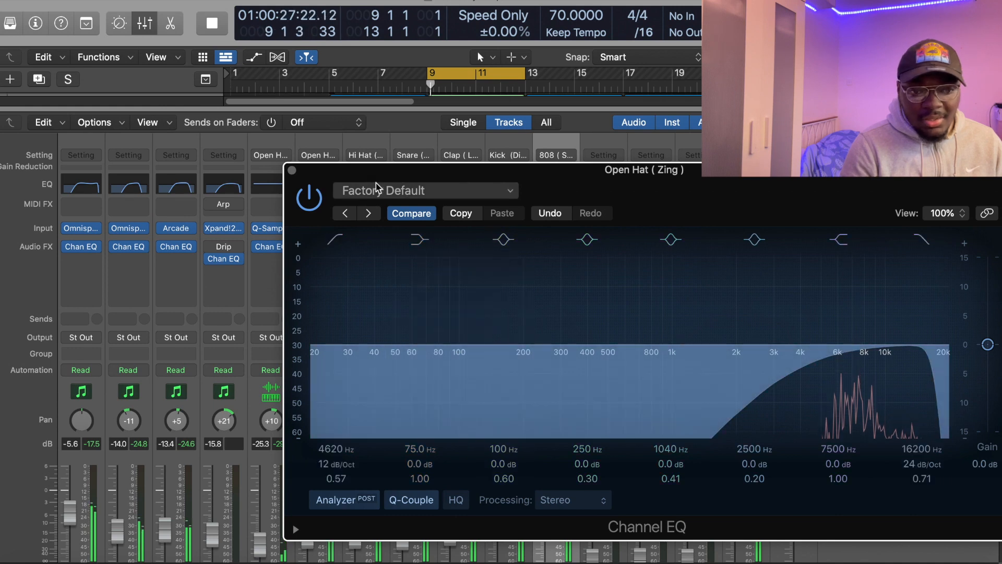
click(292, 170)
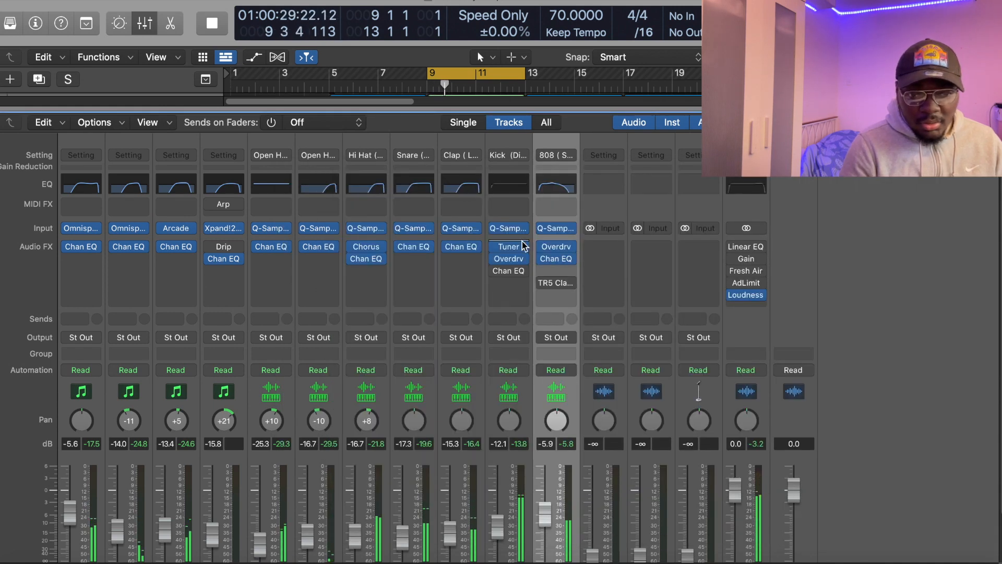
Step: Examine the Channel EQ curve on the 808 (Short Spinz) track during playback, stop playback, and close the EQ window
scroll(517, 240, down, 3)
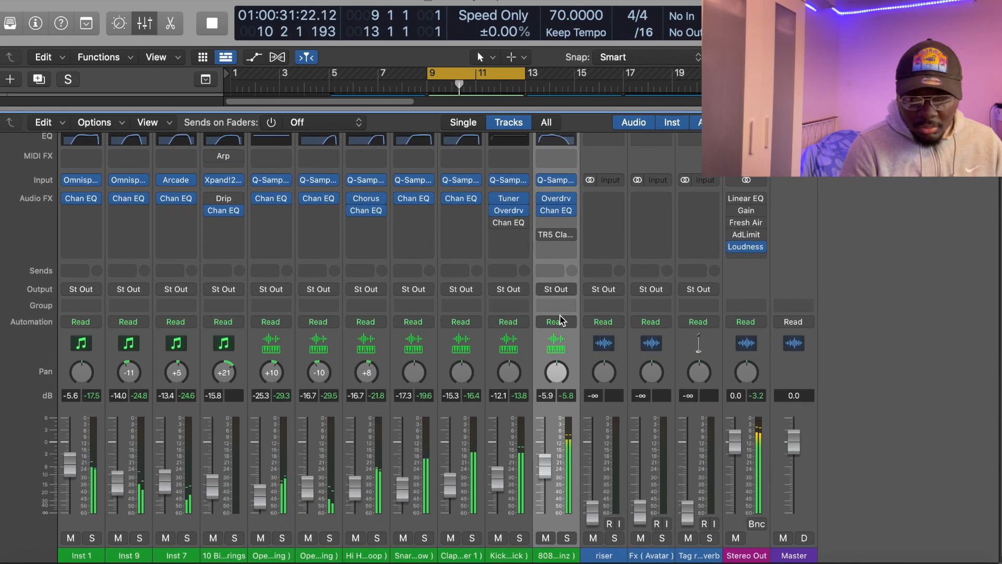
scroll(563, 321, up, 1)
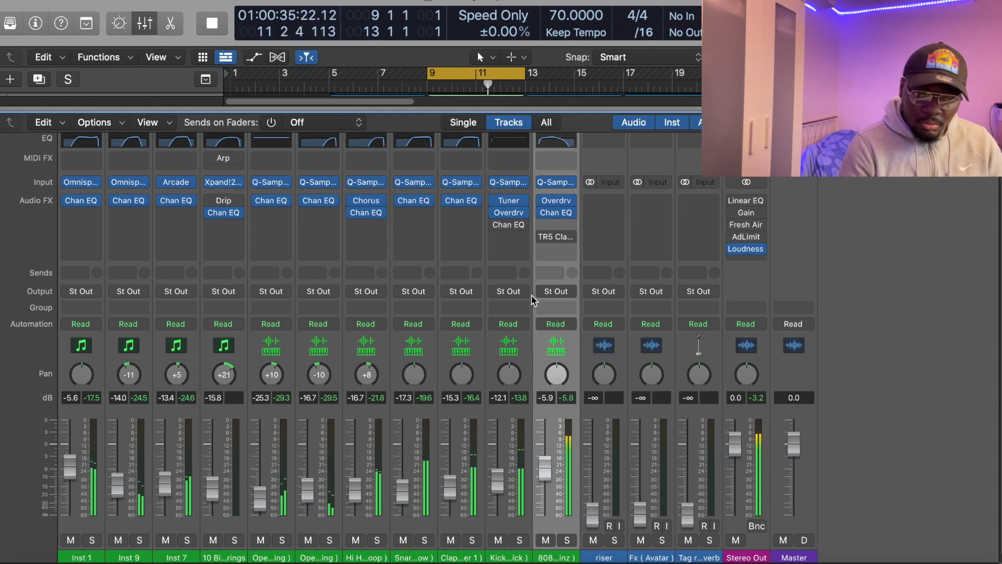
click(562, 146)
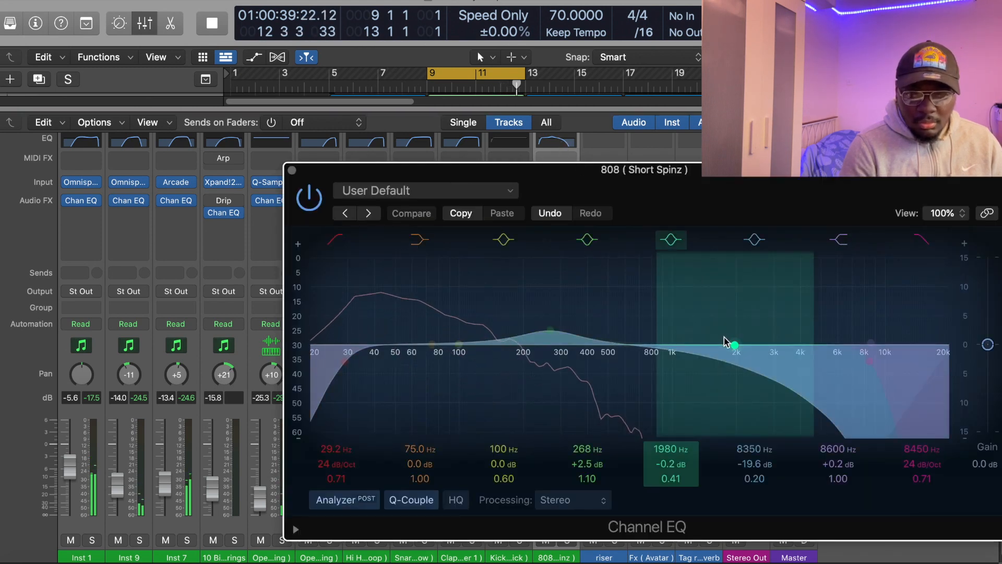
key(space)
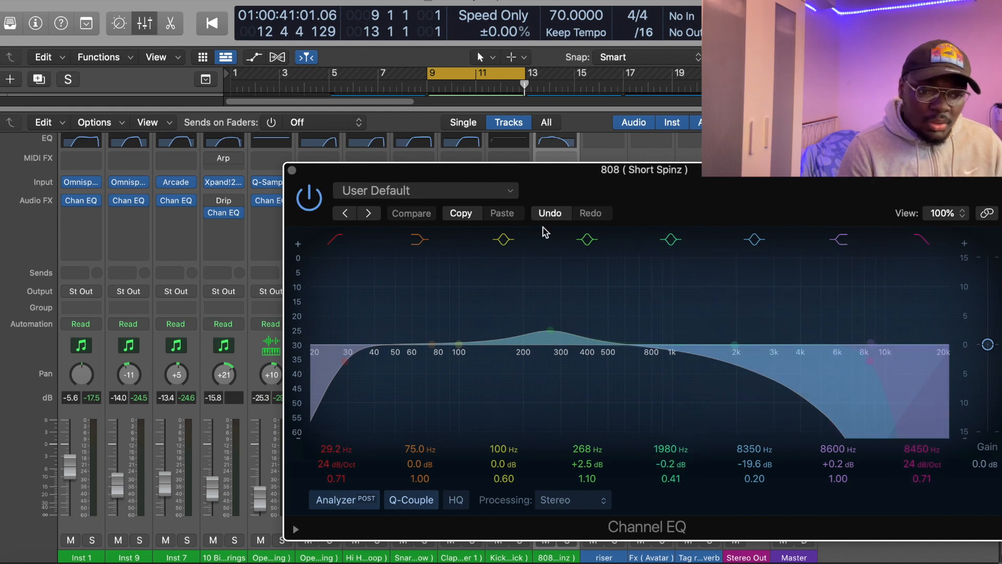
click(292, 171)
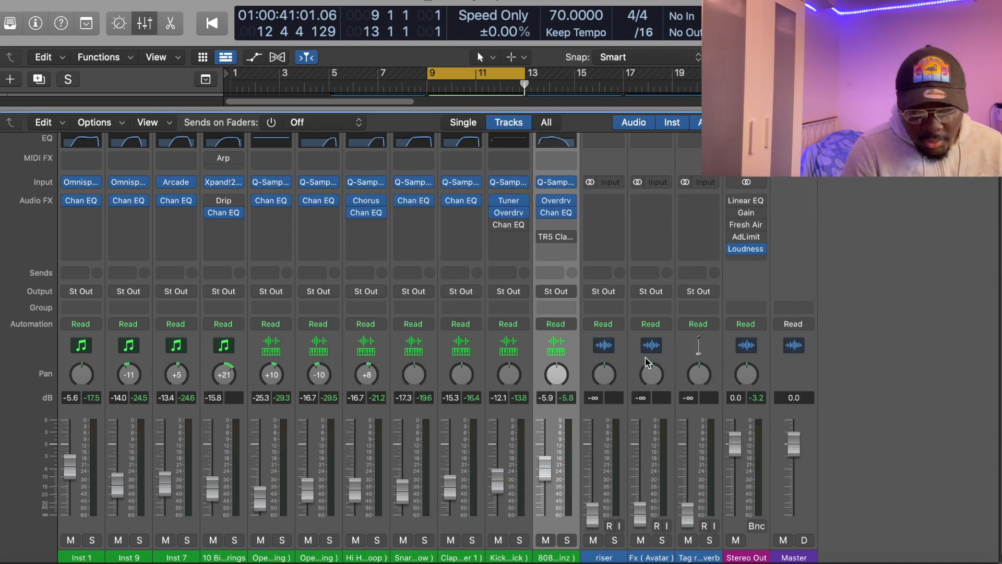
Step: Add a send to Bus 1 on the Inst 1 channel
scroll(418, 230, down, 1)
scroll(554, 284, up, 1)
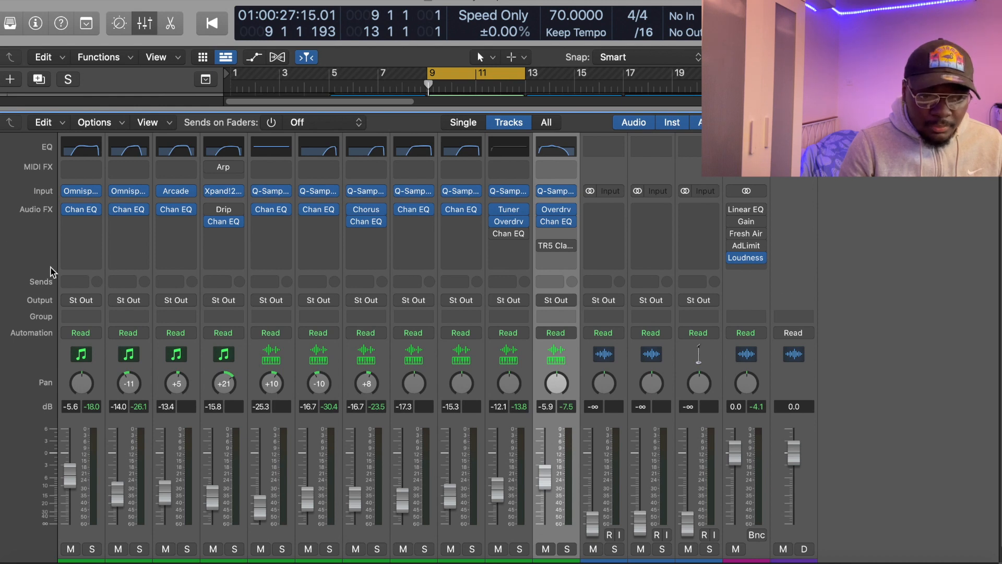
click(72, 282)
mouse_move(124, 300)
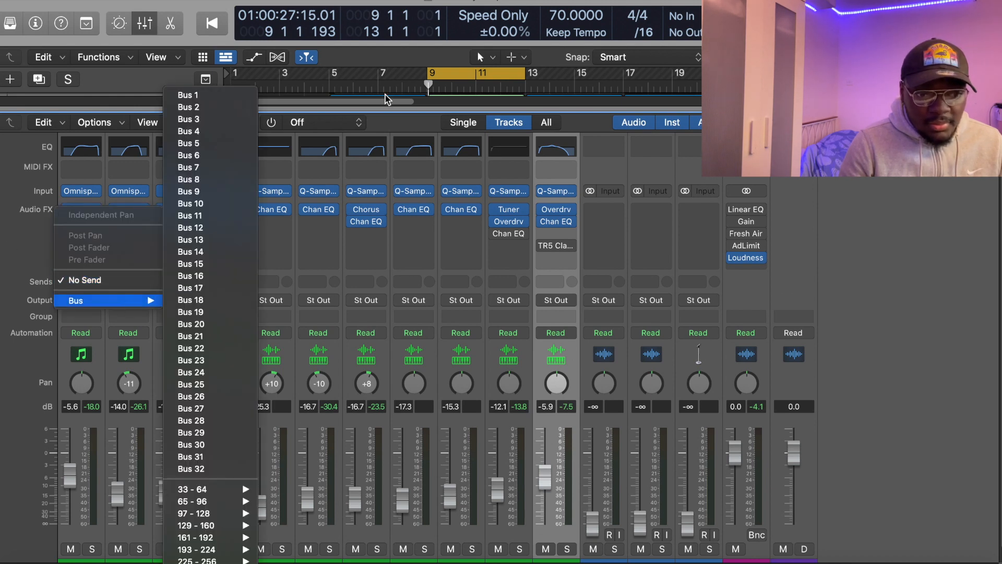
click(207, 94)
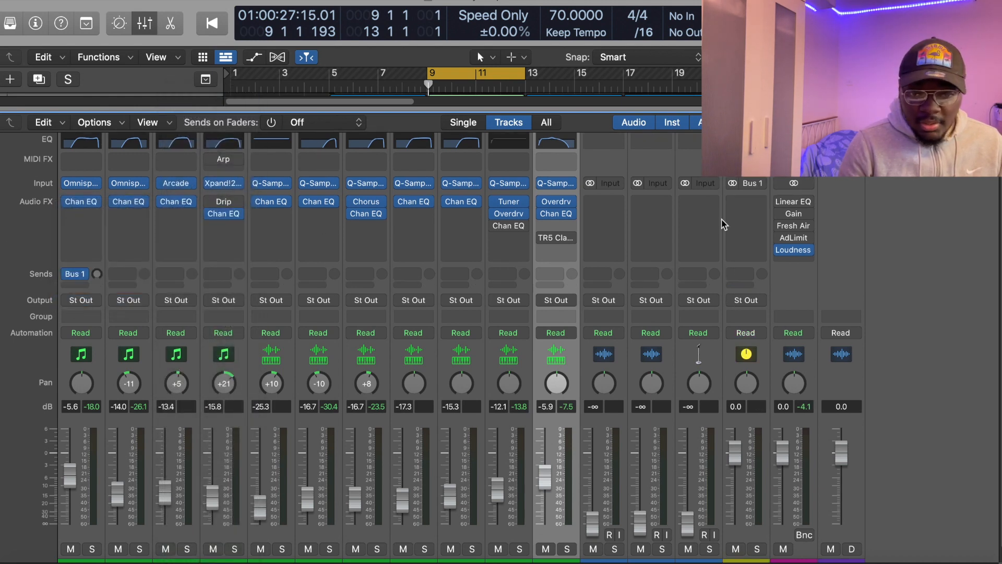
Step: Insert the Space Designer reverb as an audio effect on the new Bus 1 aux channel
scroll(734, 368, down, 1)
scroll(733, 366, up, 2)
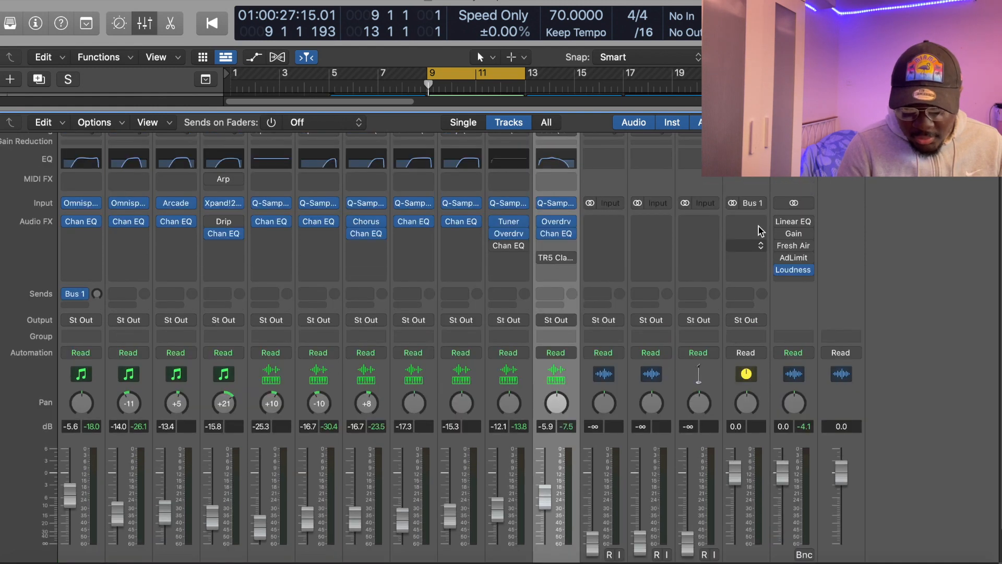
click(750, 225)
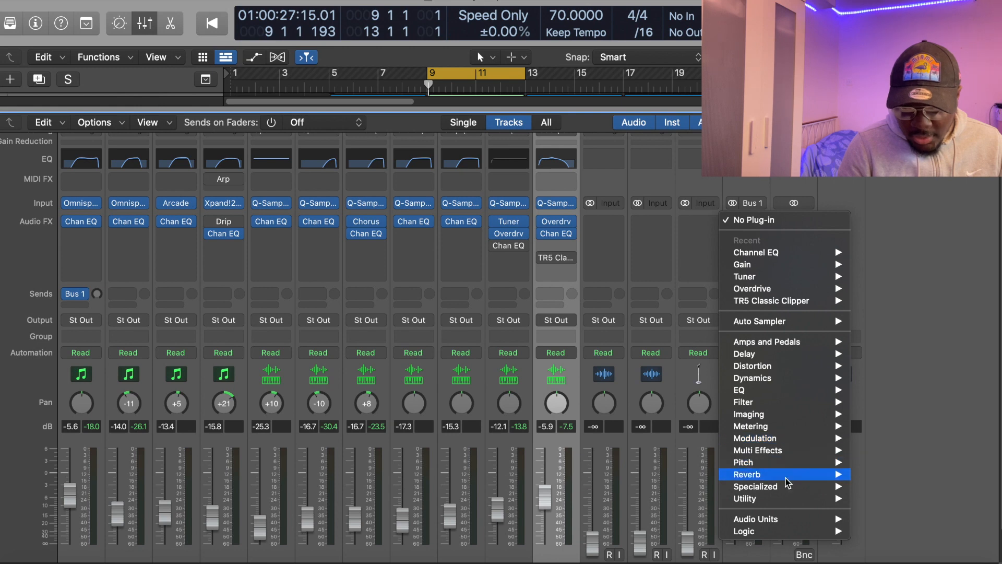
mouse_move(788, 476)
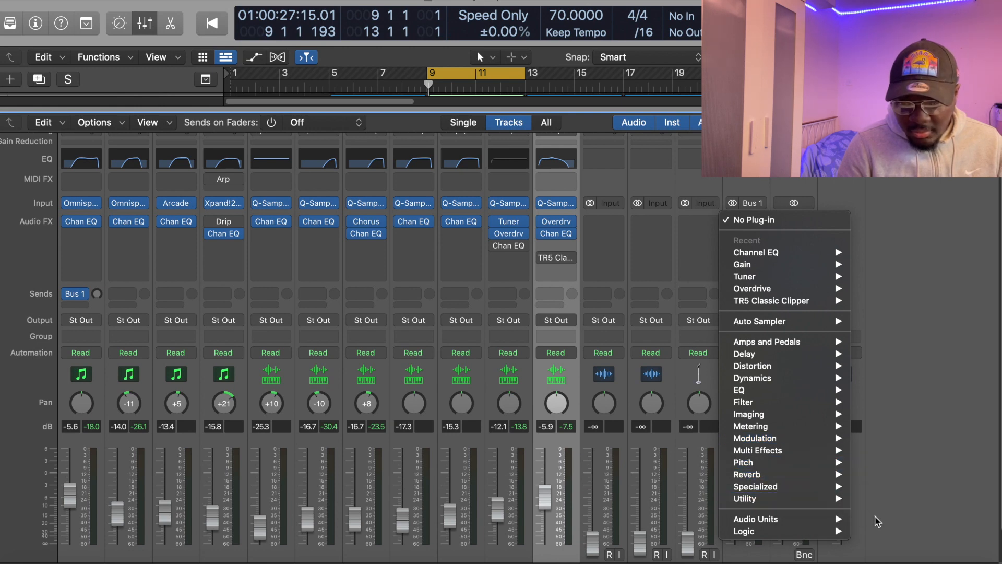
mouse_move(893, 510)
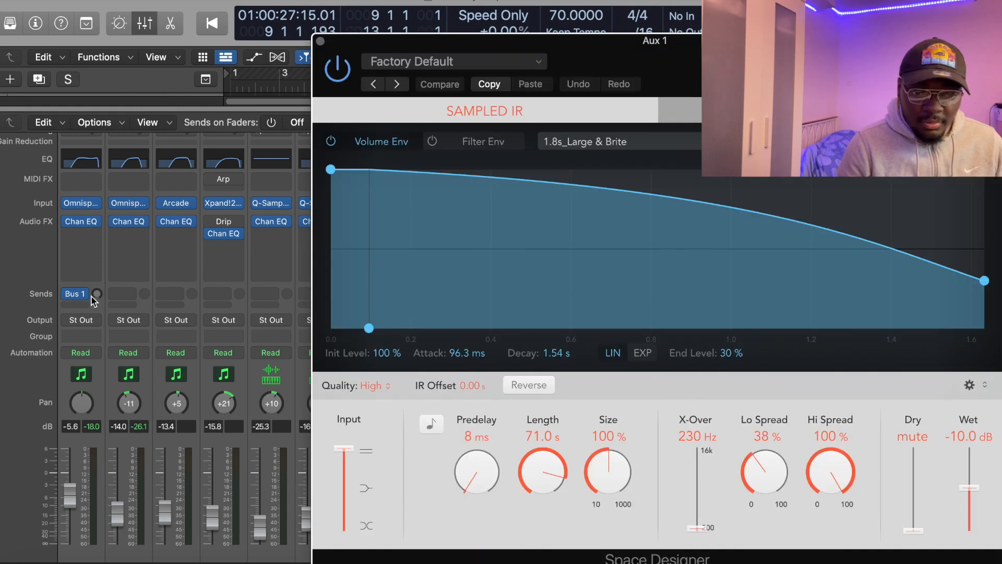
Step: During playback, raise Inst 1's Bus 1 send to about -20.9 dB and close the Space Designer window
key(space)
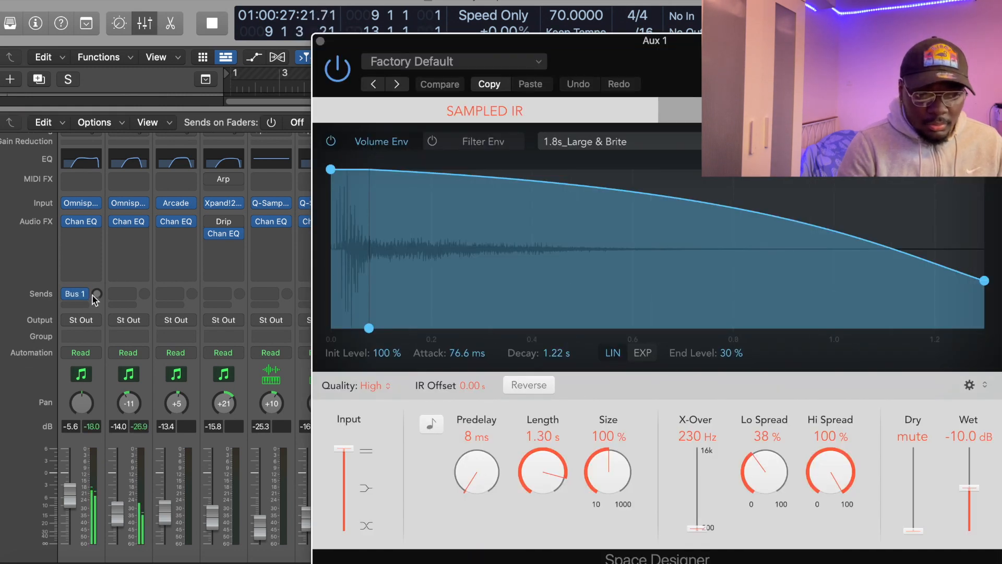
drag(96, 294, 97, 275)
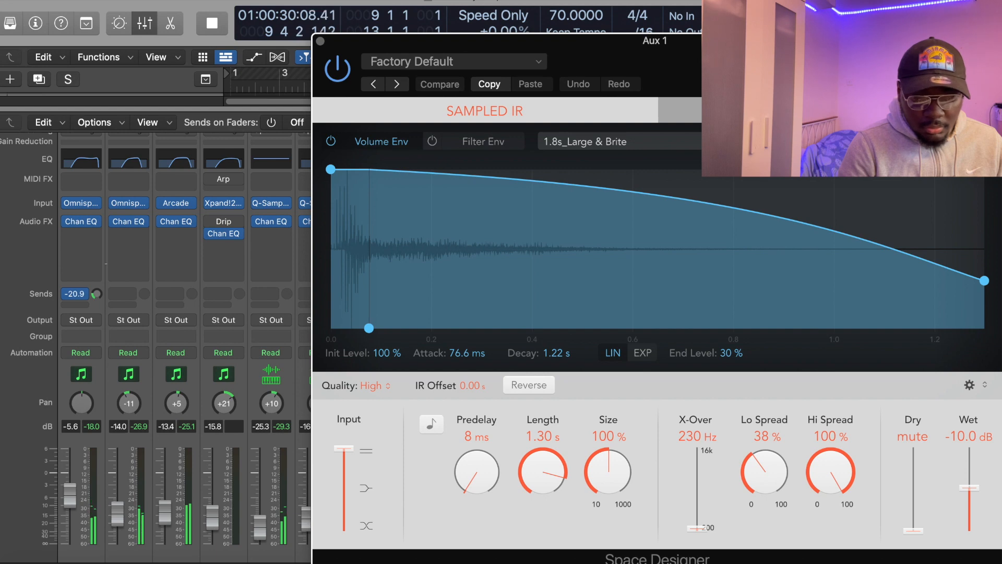
click(108, 264)
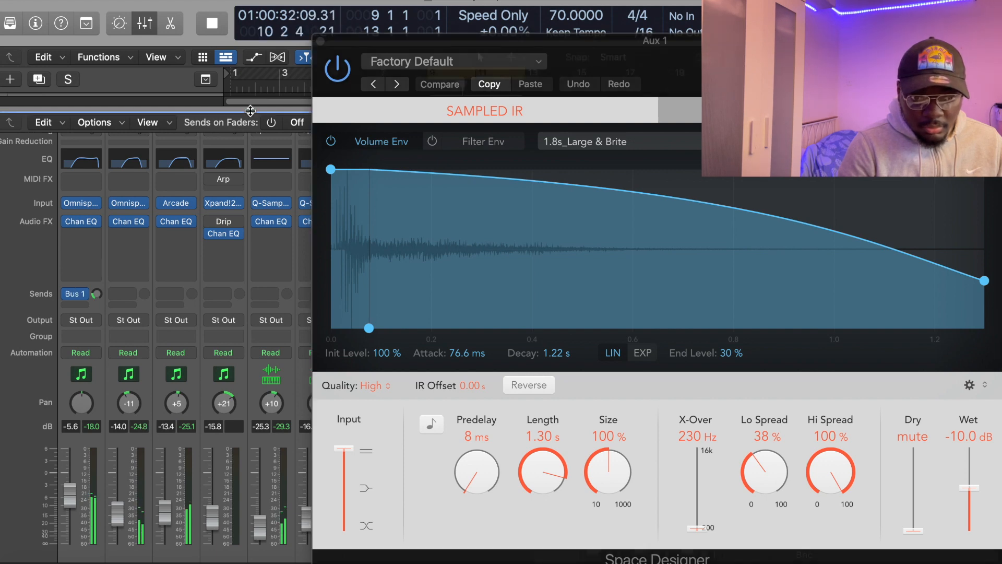
click(316, 44)
click(320, 42)
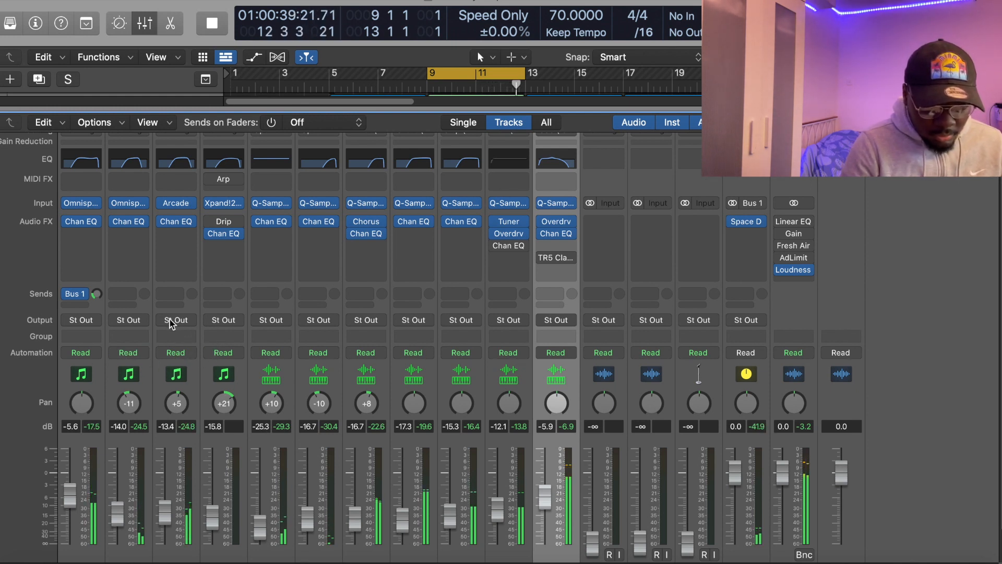
Step: Send Inst 7 to Bus 1 so it also feeds the reverb
click(166, 304)
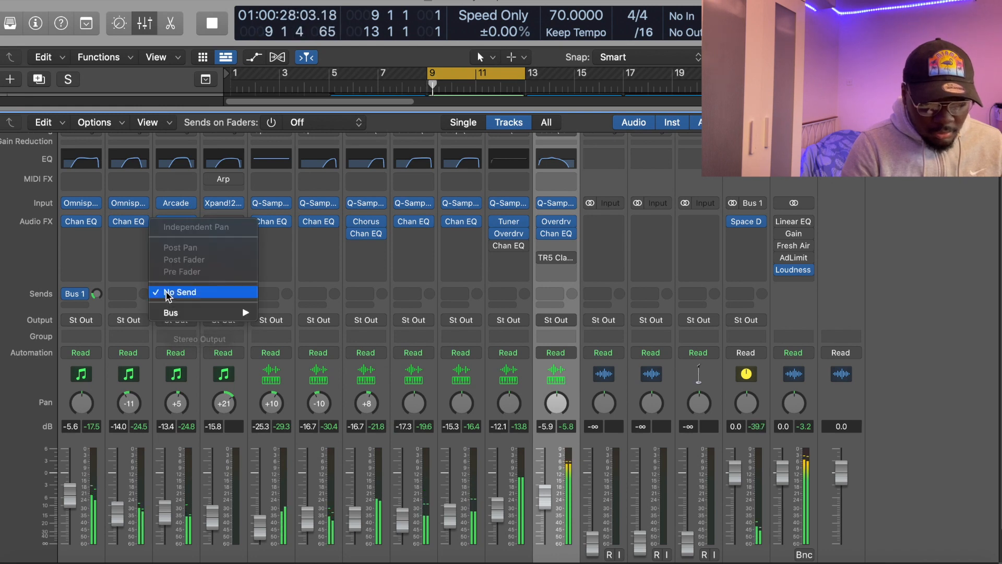
mouse_move(206, 312)
click(335, 96)
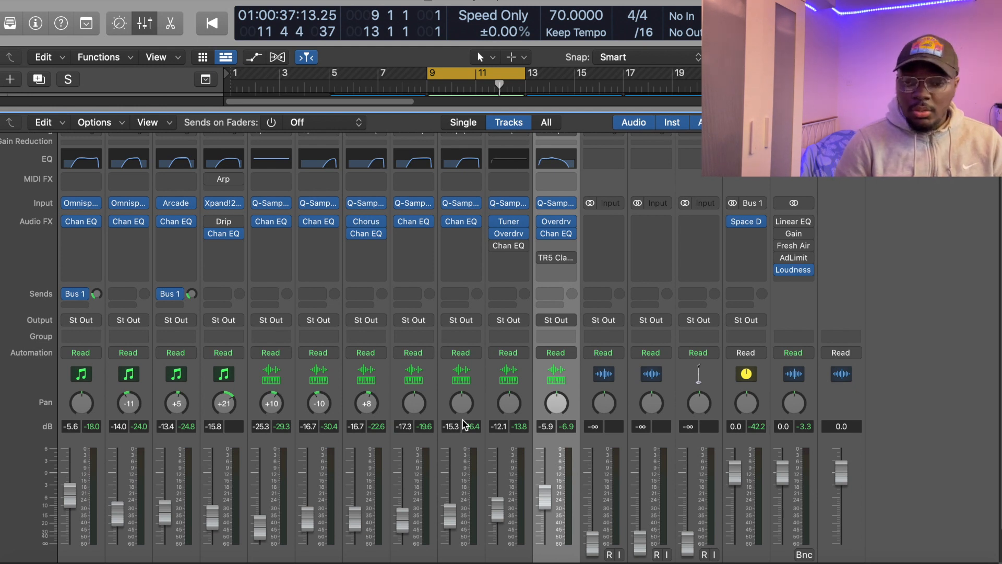
Step: Enable the Gain plug-in on Stereo Out, compare the beat in mono and stereo during playback, and stop with Mono on
click(794, 235)
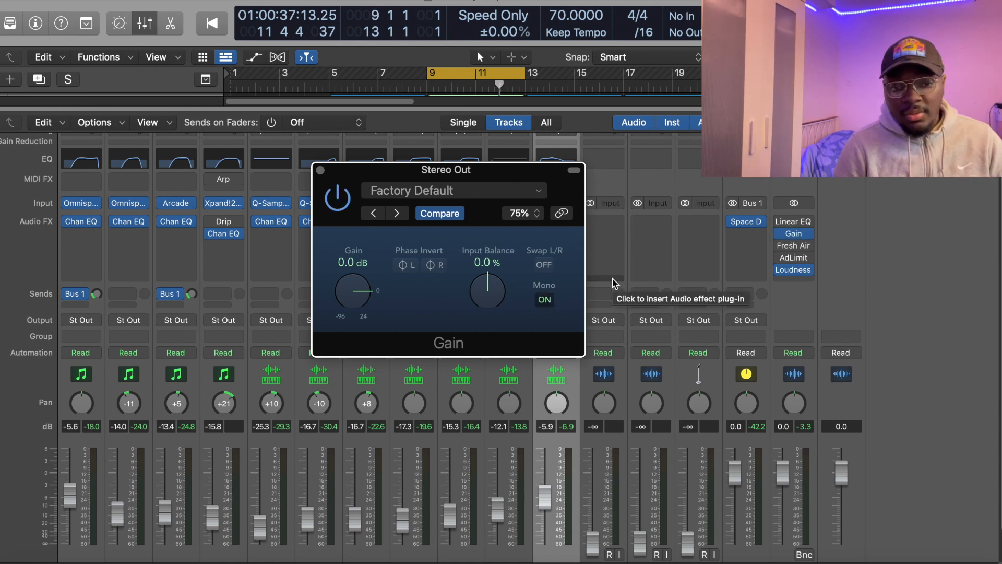
key(space)
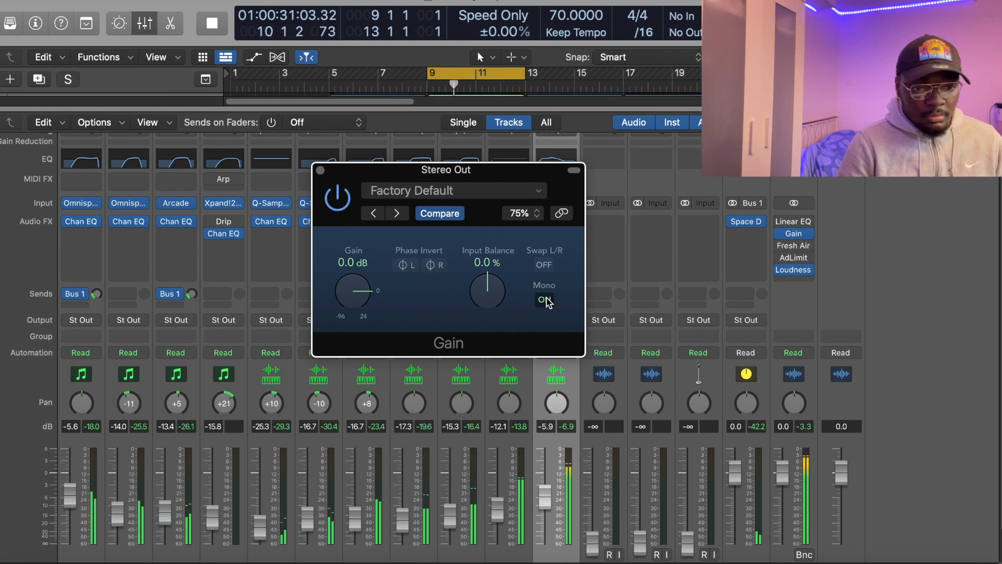
click(544, 300)
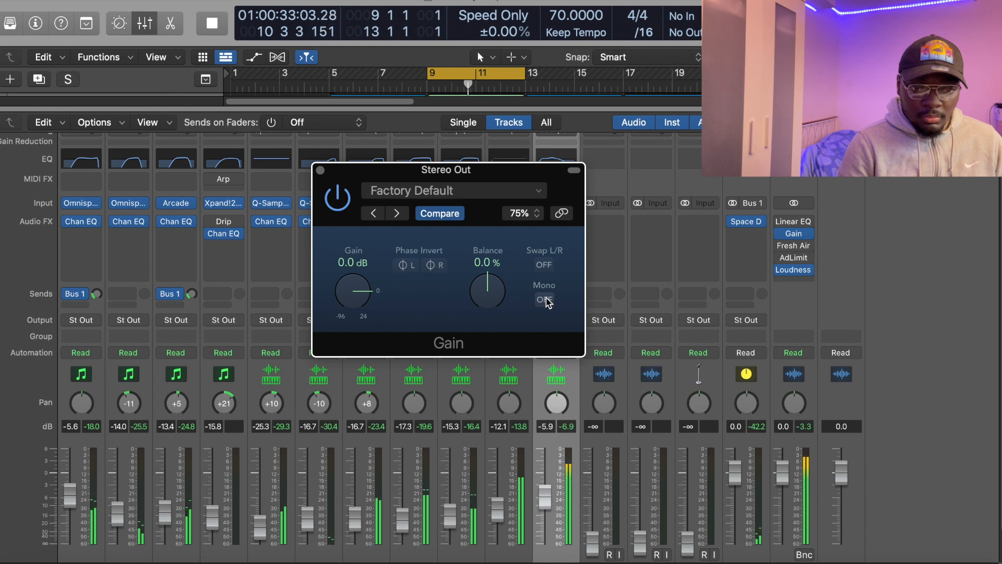
click(544, 300)
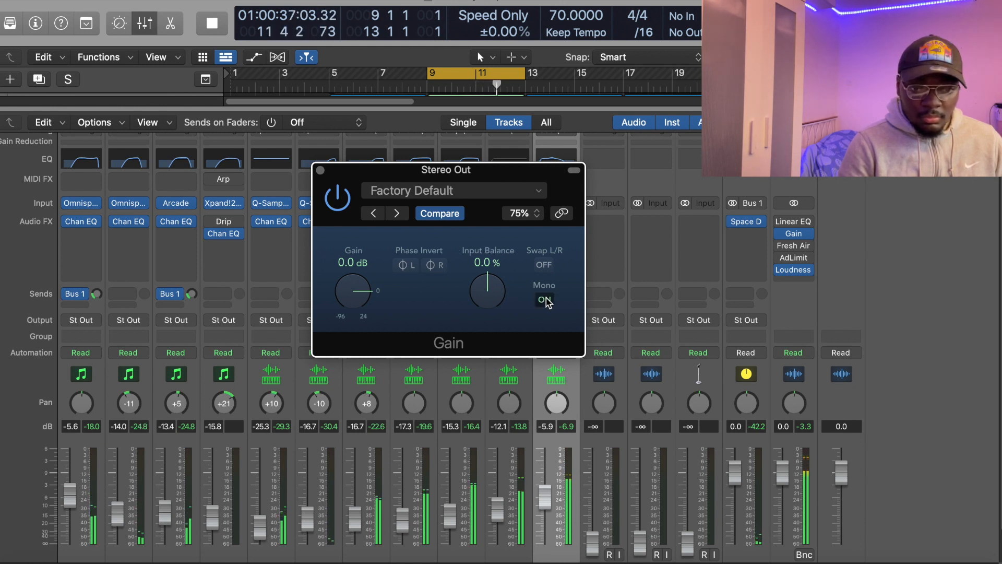
click(544, 300)
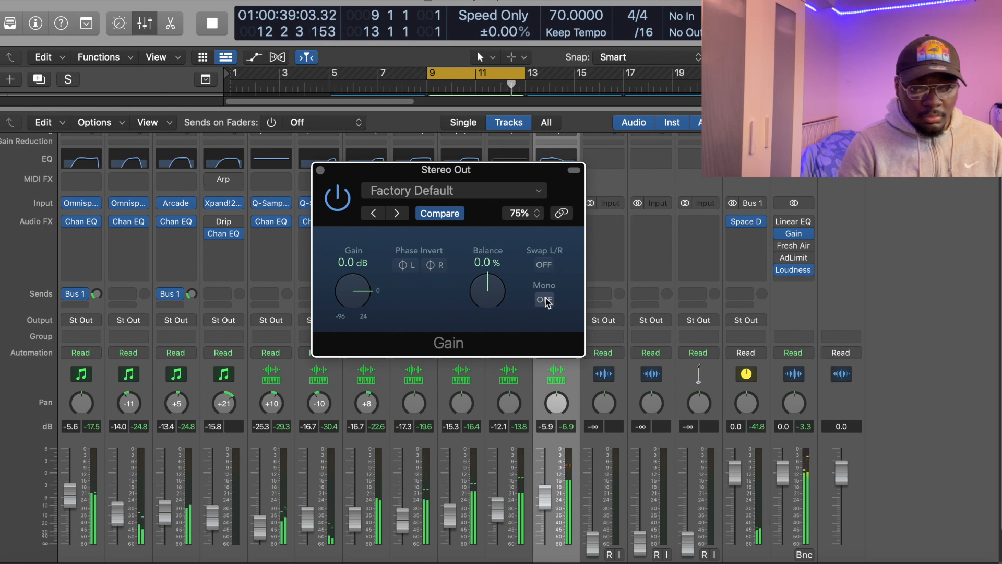
click(544, 300)
key(space)
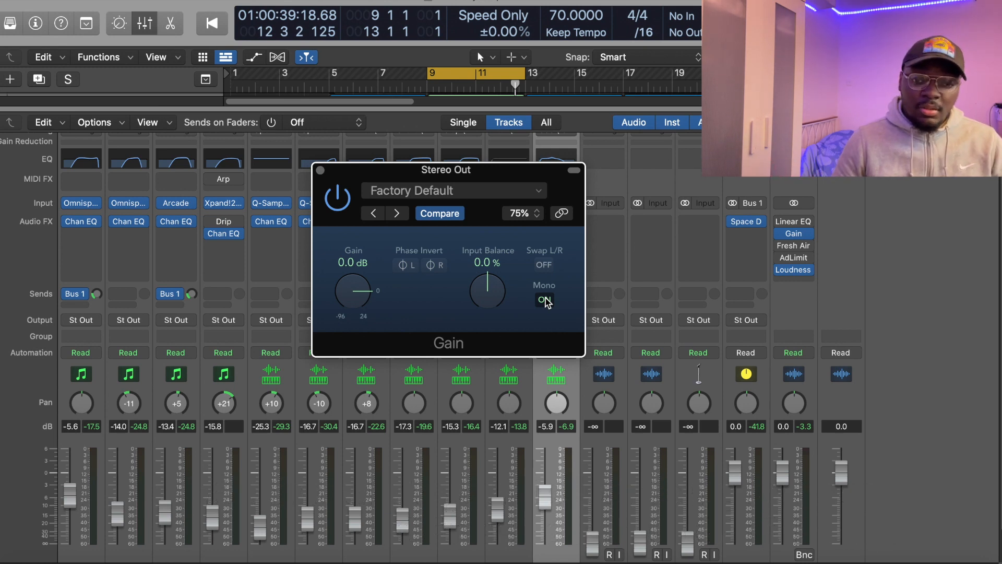
Step: Listen to the beat in mono again, stop playback, and close the Stereo Out Gain window
key(space)
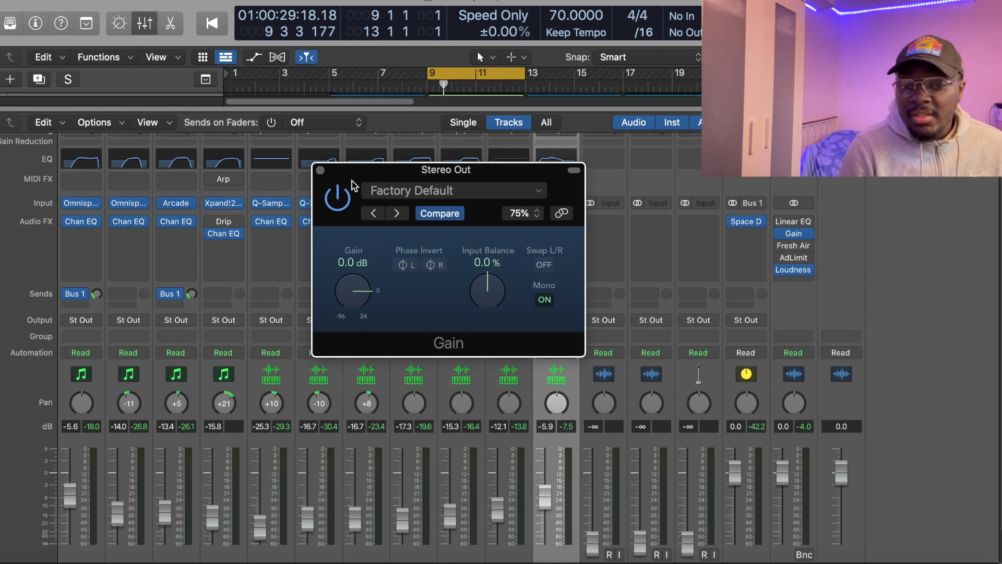
key(space)
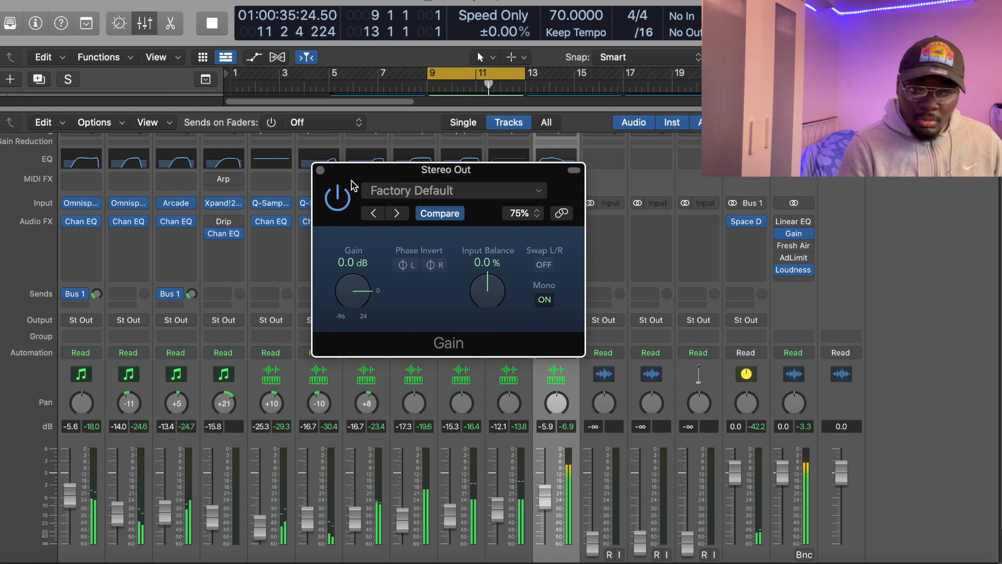
key(space)
click(320, 170)
Step: Solo the Inst 1, Inst 9 and Inst 7 tracks and start playback
scroll(350, 347, down, 2)
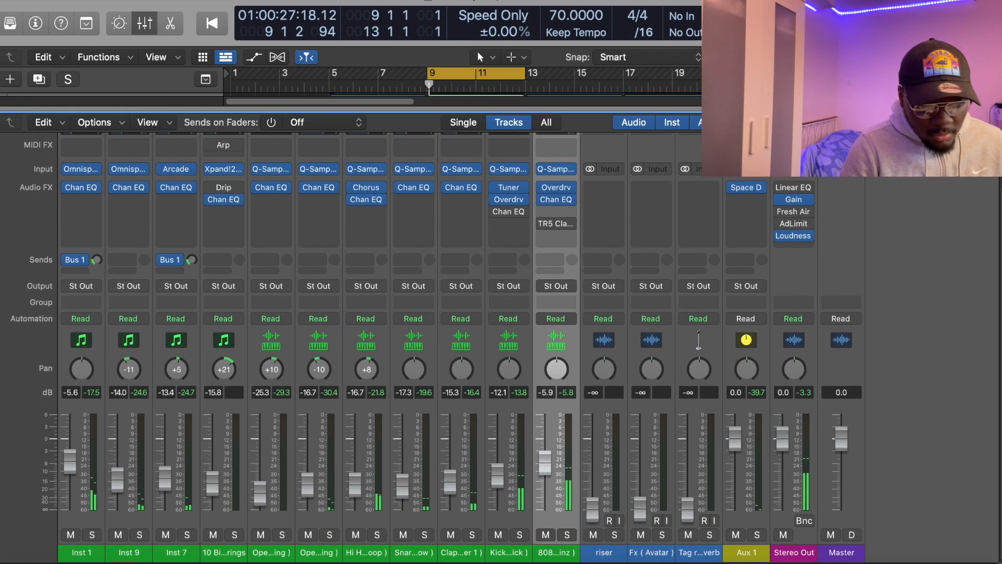
click(92, 536)
click(138, 536)
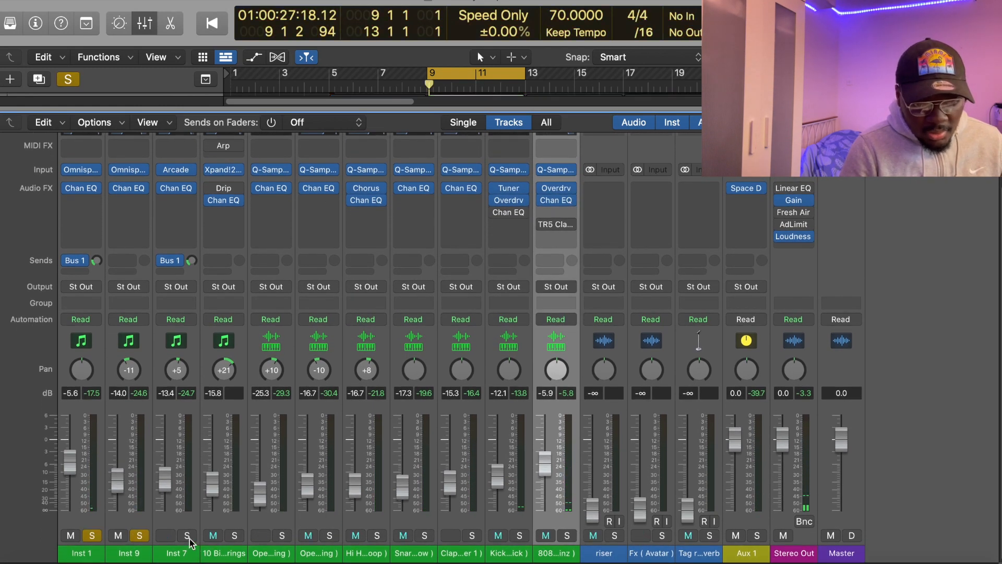
click(187, 536)
key(space)
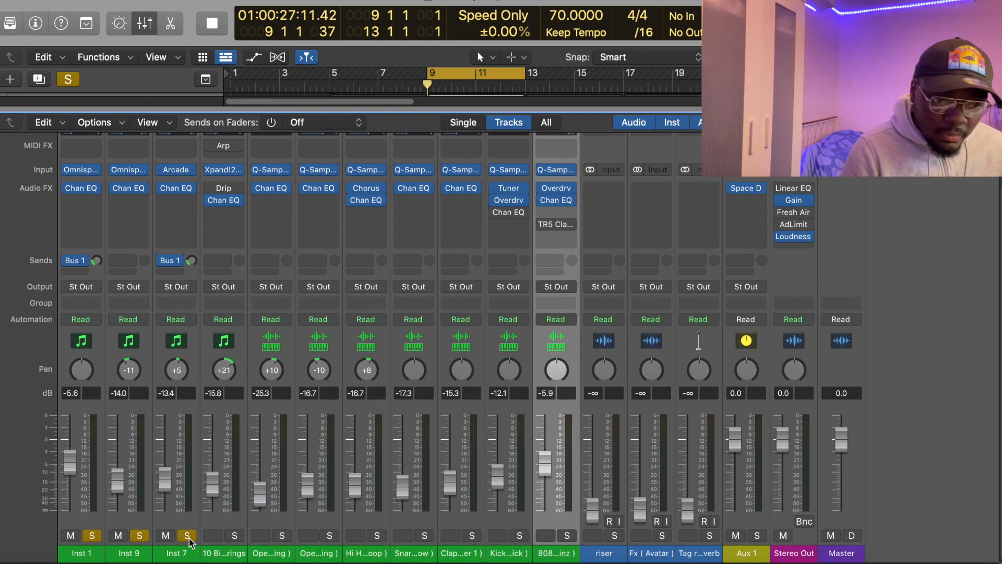
Step: In the Inst 7 Channel EQ, move the upper-mid boost to 3180 Hz with a gain of +2.2 dB
scroll(107, 203, up, 3)
click(172, 185)
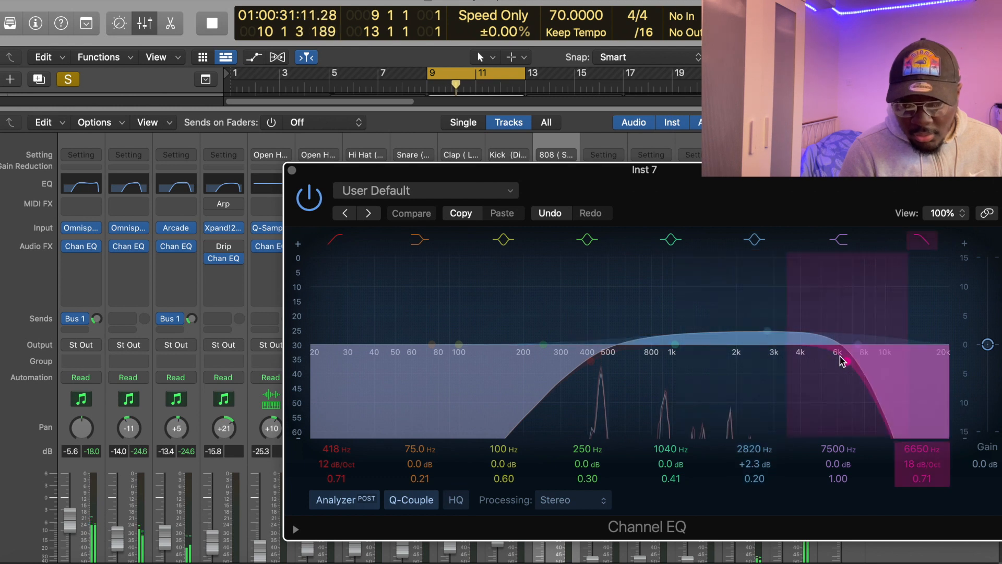
drag(768, 331, 785, 337)
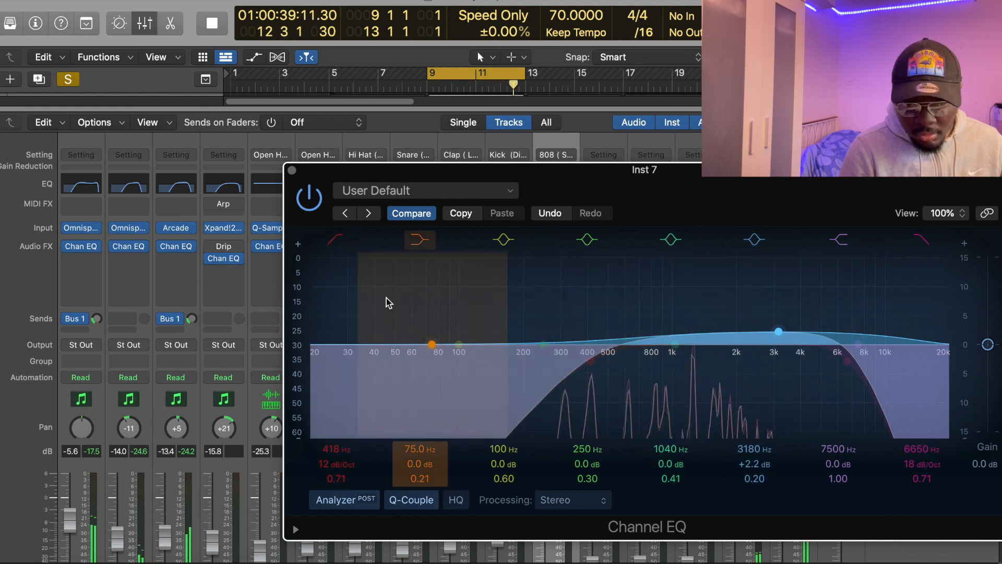
Step: Close the Inst 7 EQ, inspect the 808 track's Quick Sampler settings, close the sampler, and stop playback
click(292, 171)
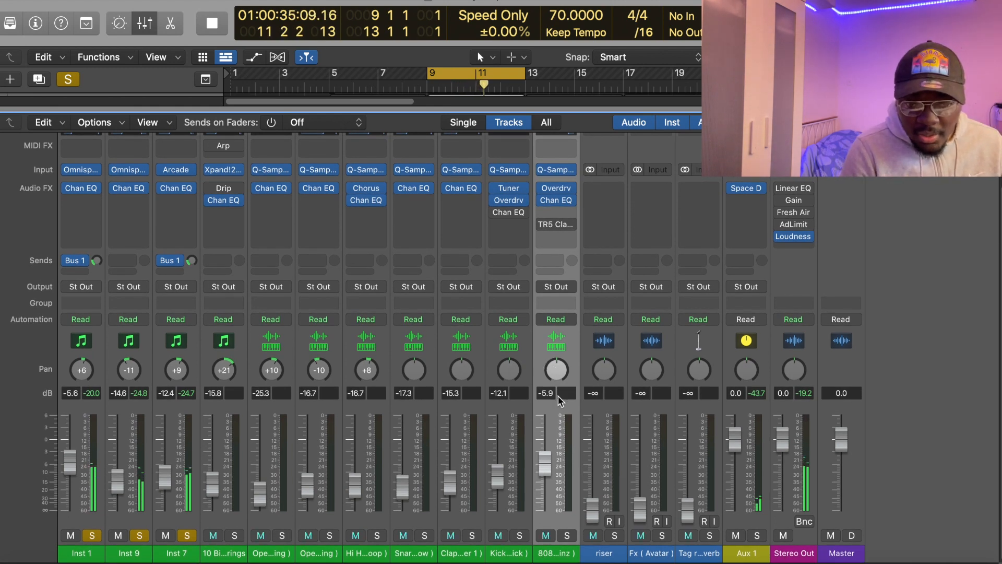
click(571, 170)
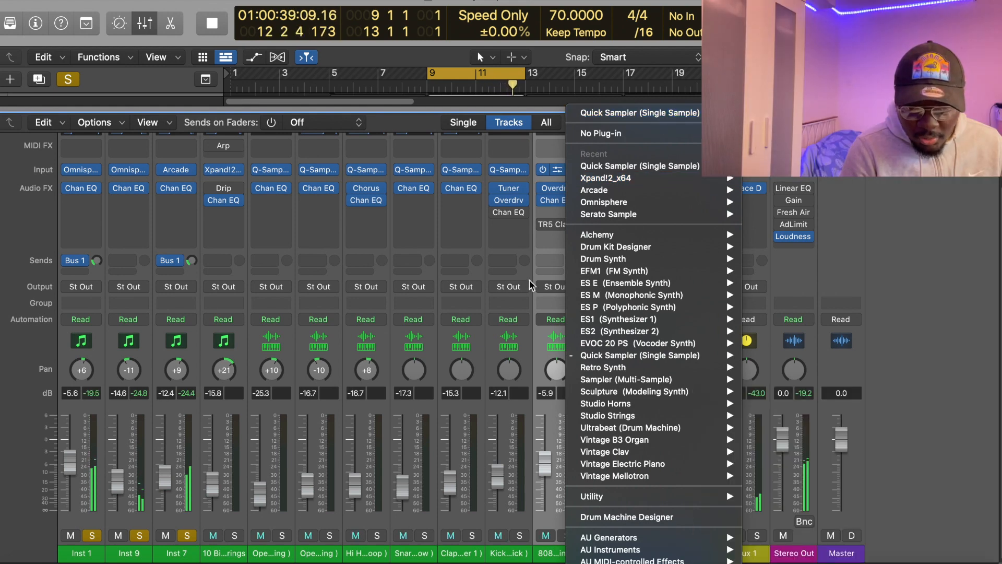
click(532, 347)
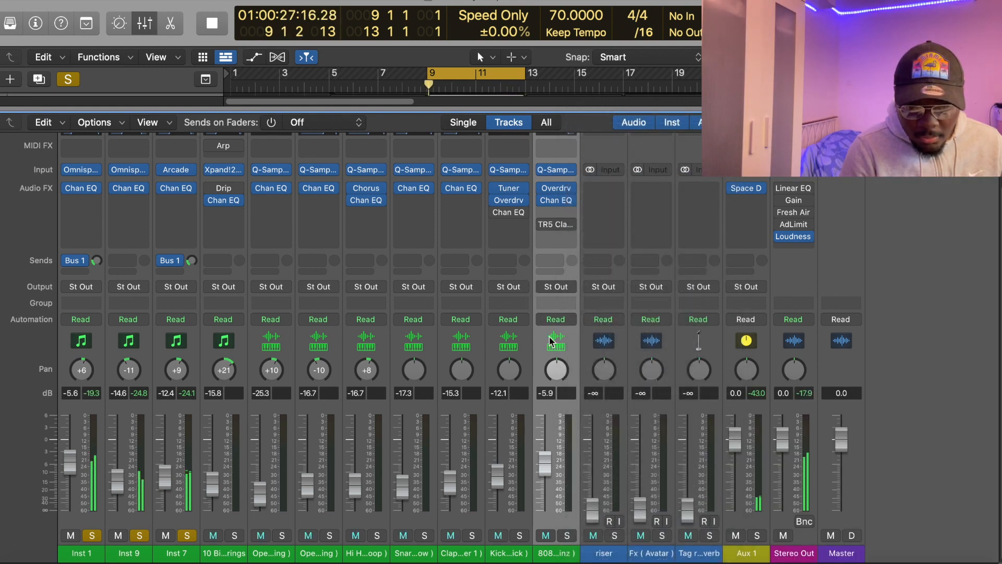
click(556, 169)
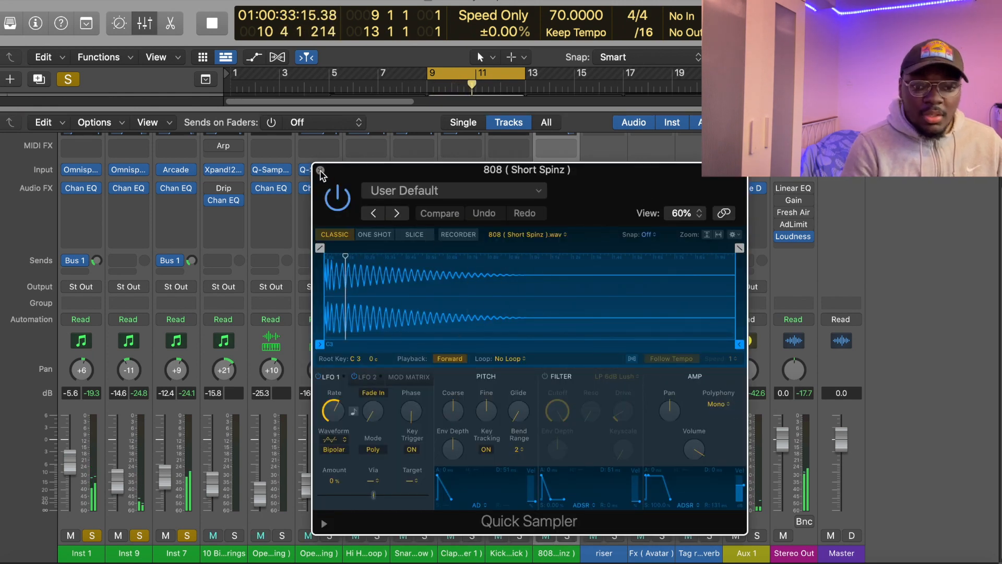
click(320, 170)
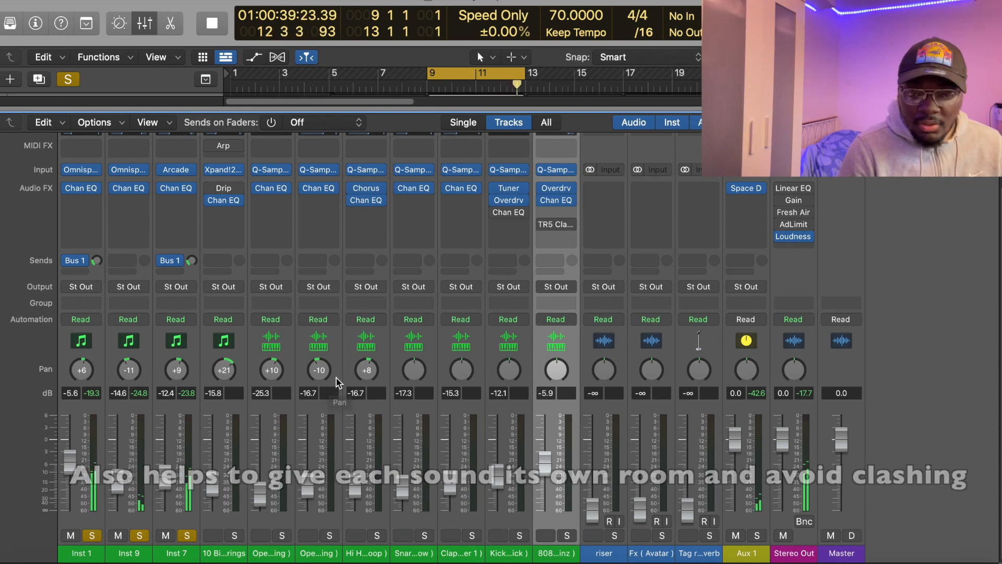
key(space)
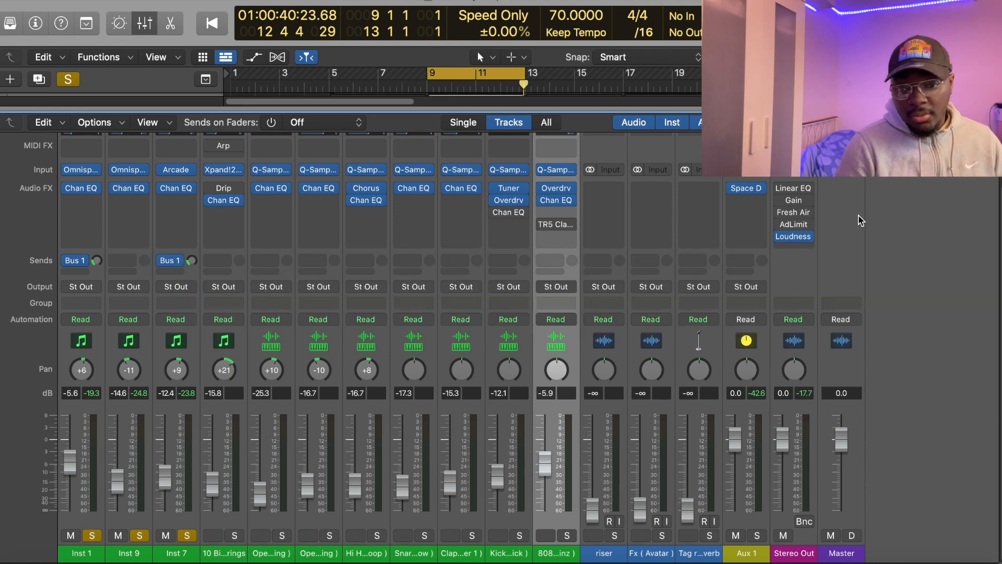
Step: Enable the Linear Phase EQ on Stereo Out, keeping its existing curve, and close its window
click(793, 191)
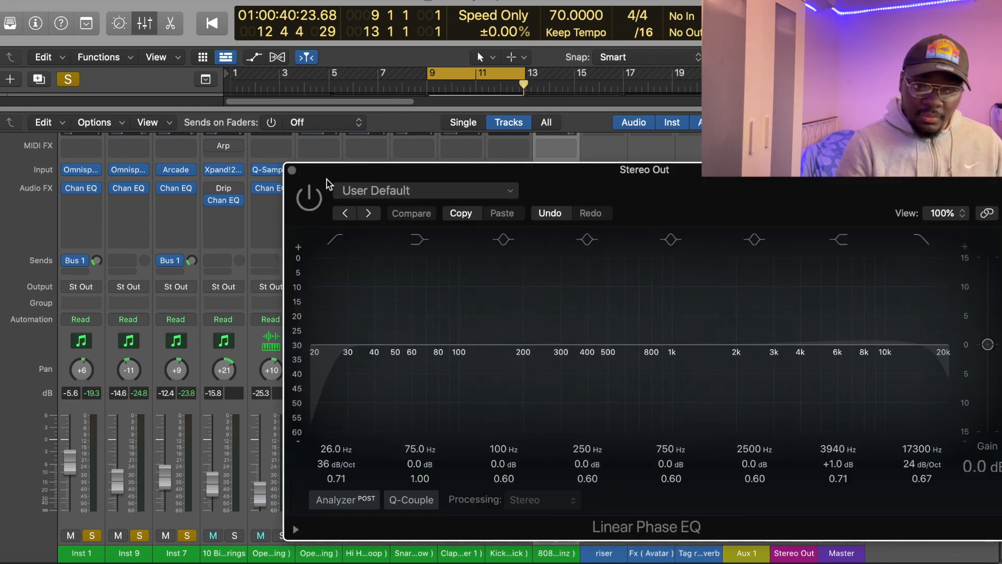
click(302, 199)
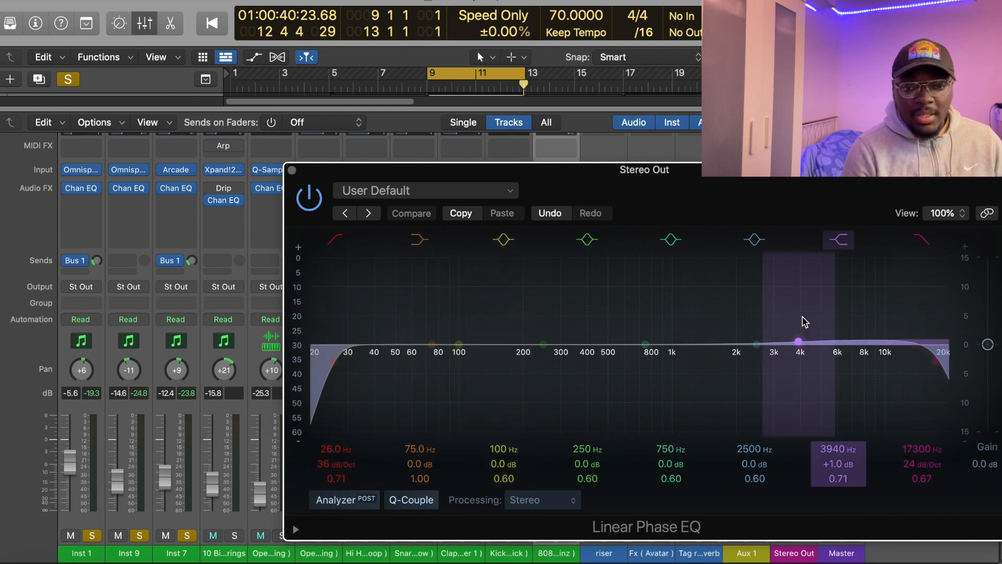
click(294, 172)
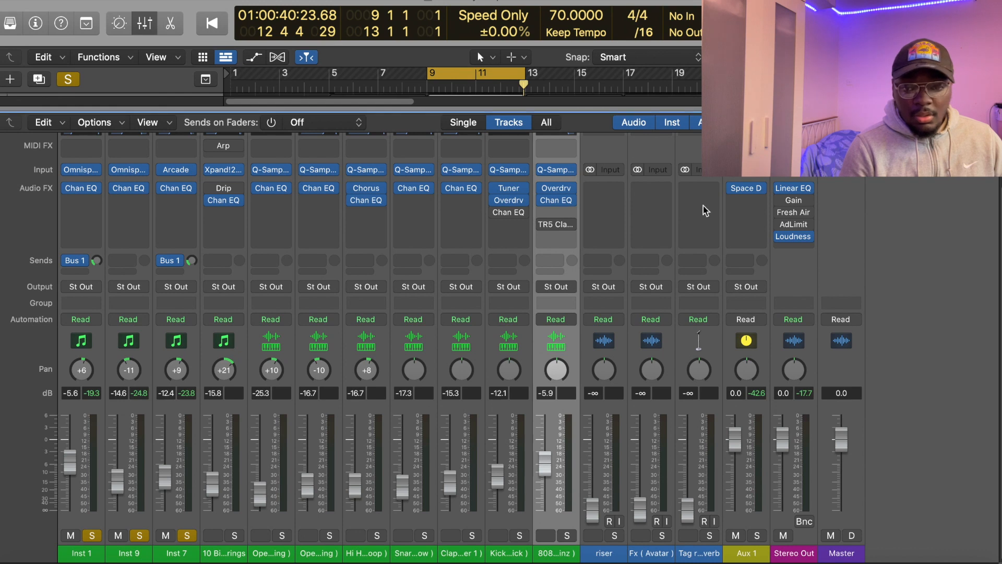
Step: Enable Fresh Air on Stereo Out and, during playback, try High Air at 95 before settling on Mid Air 19 and High Air 22
click(793, 213)
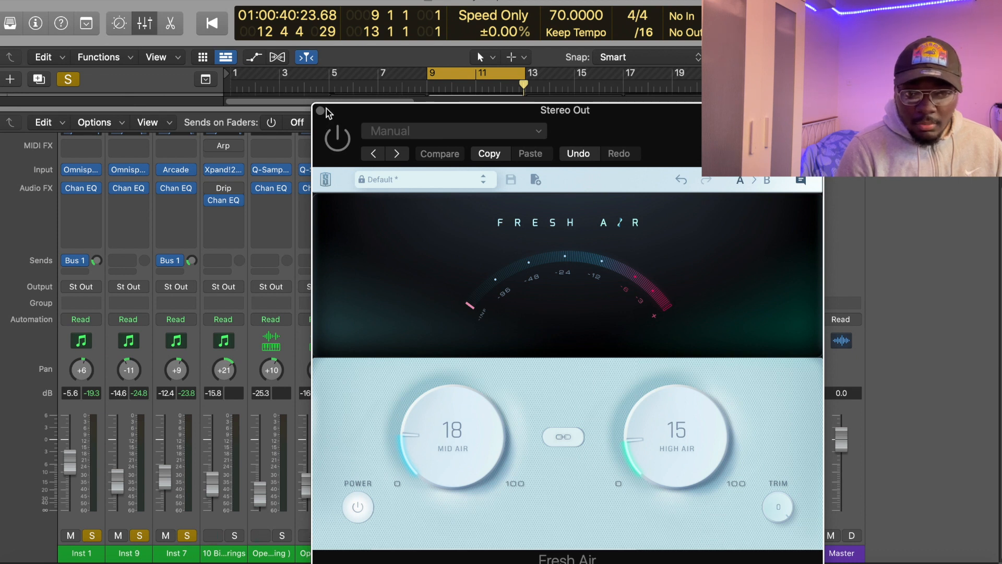
key(space)
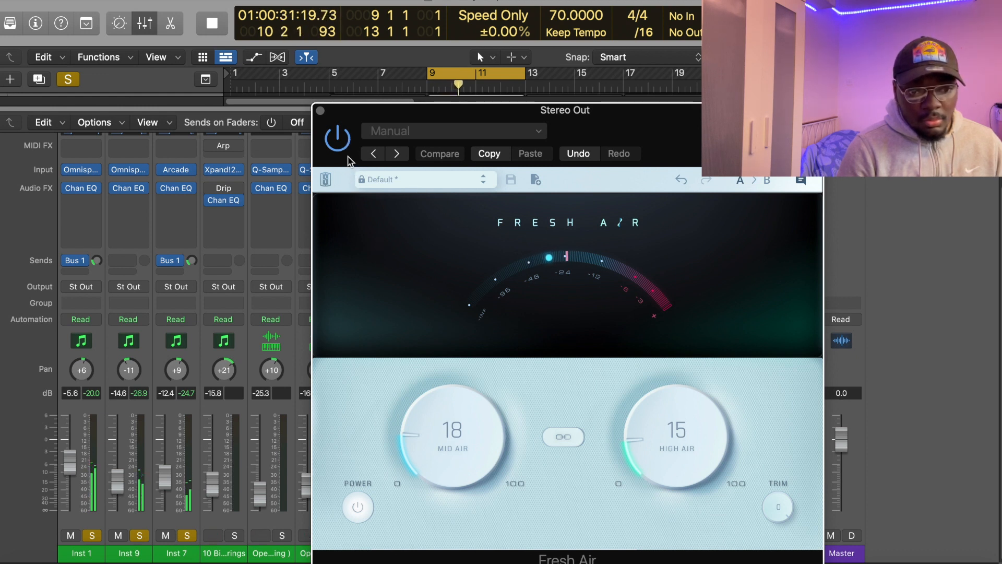
click(342, 148)
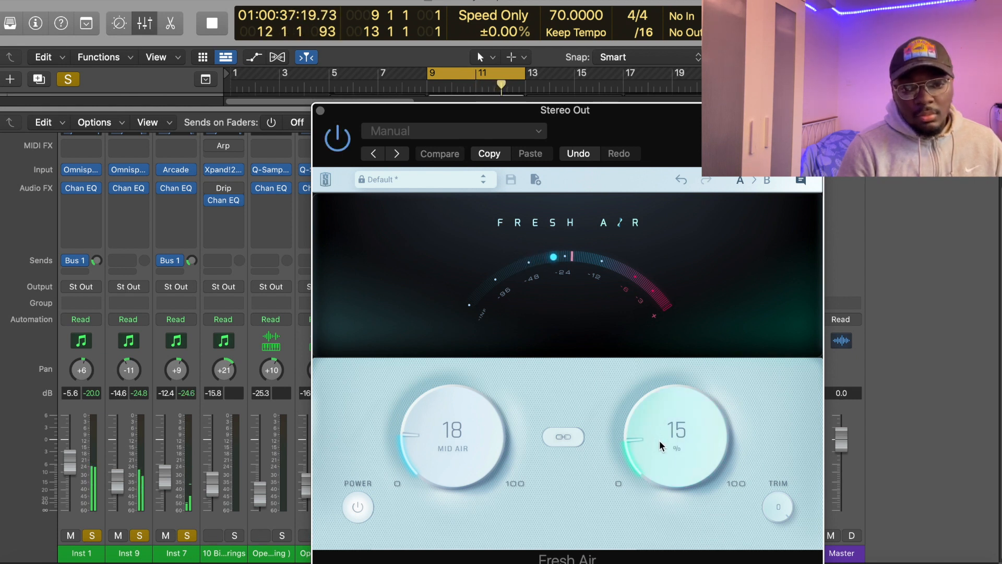
drag(659, 440, 651, 307)
drag(470, 402, 466, 431)
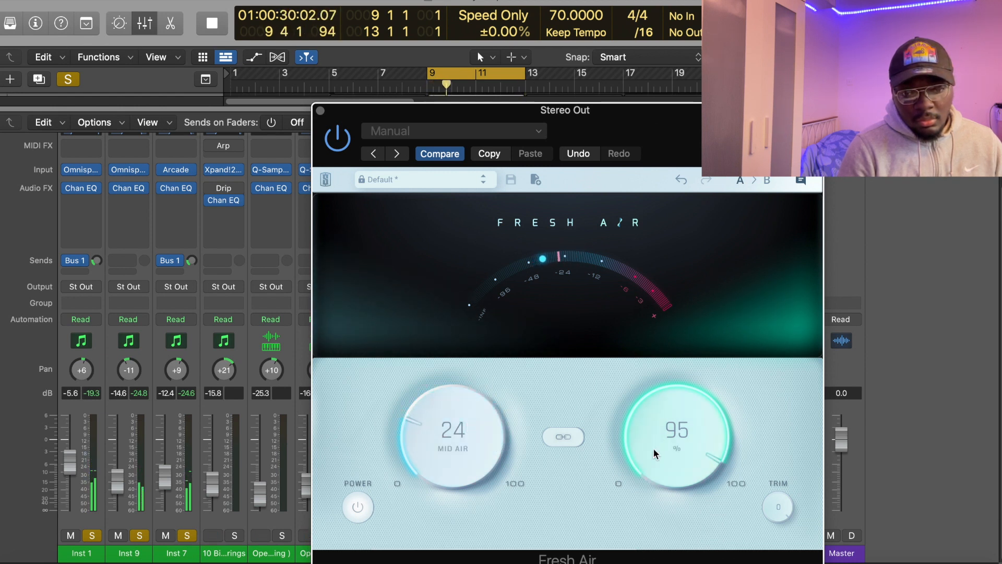
drag(655, 447, 667, 563)
drag(684, 478, 676, 506)
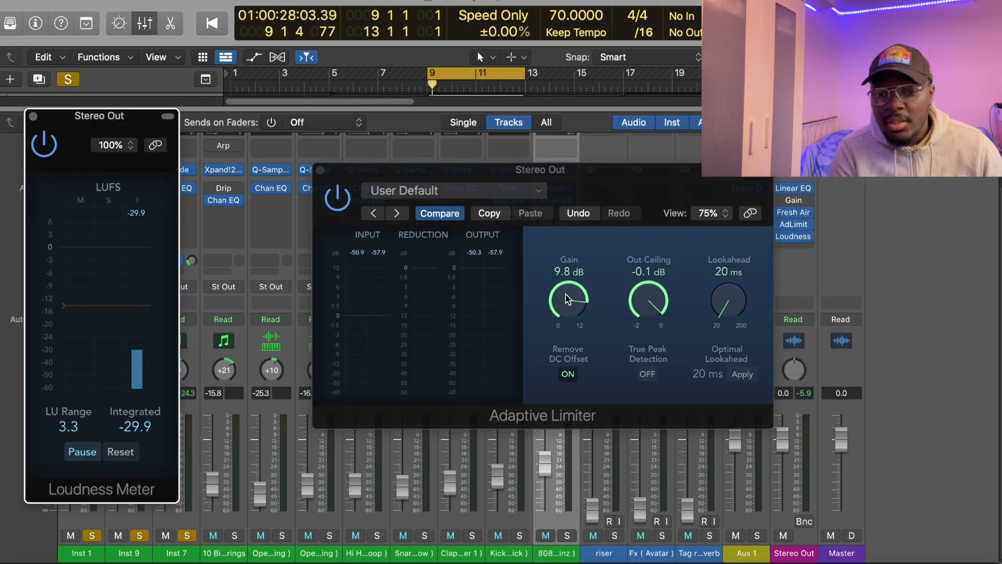
Step: Set the Stereo Out Adaptive Limiter's gain to 9.2 dB, and close the limiter and Loudness Meter windows
drag(568, 299, 568, 304)
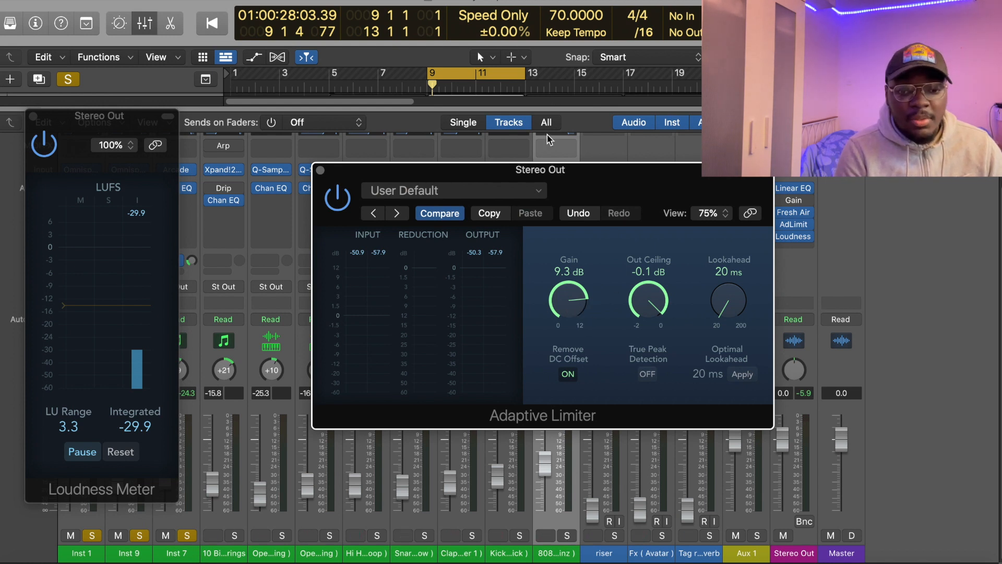
mouse_move(567, 312)
mouse_down()
mouse_move(561, 150)
mouse_move(570, 303)
mouse_up()
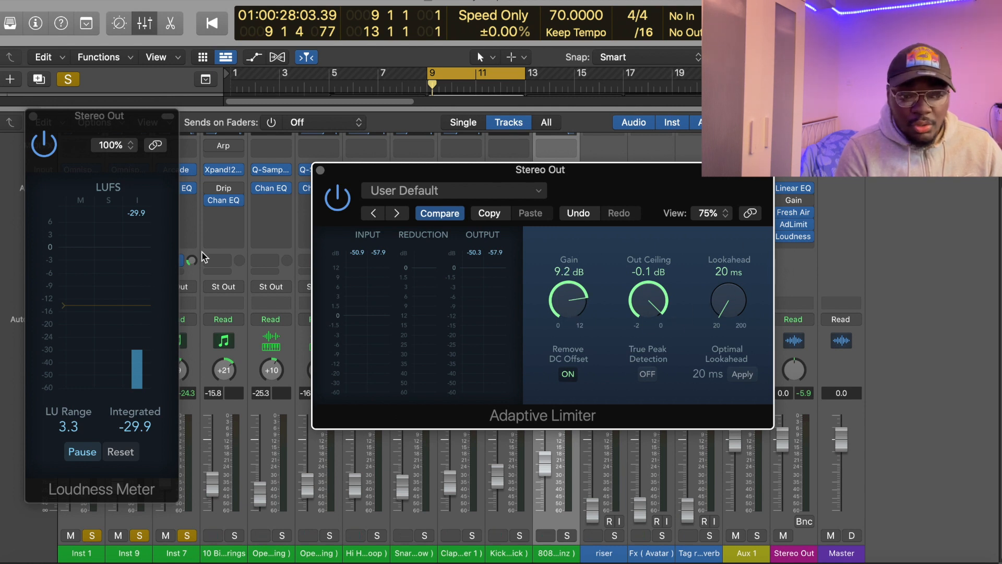
click(157, 235)
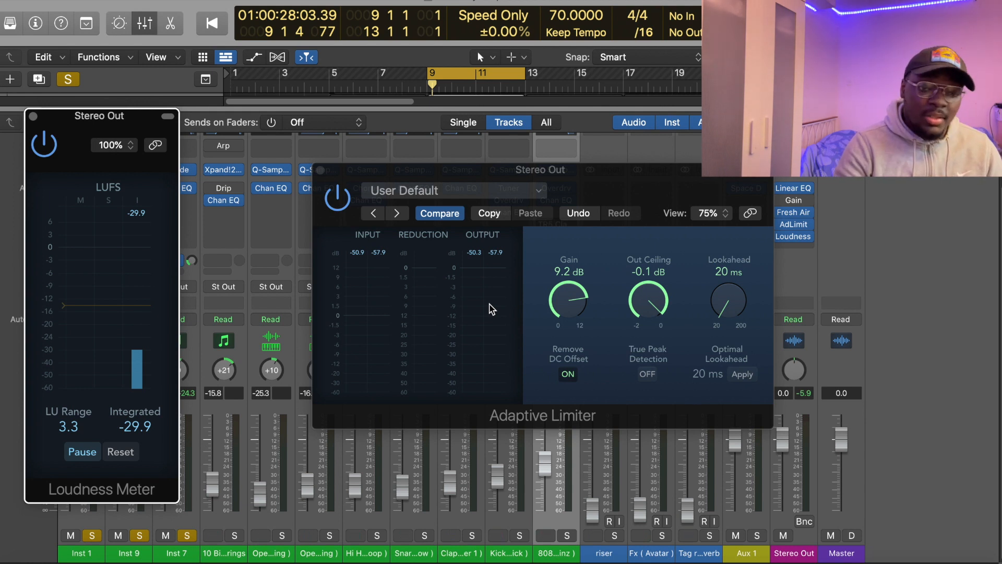
click(564, 307)
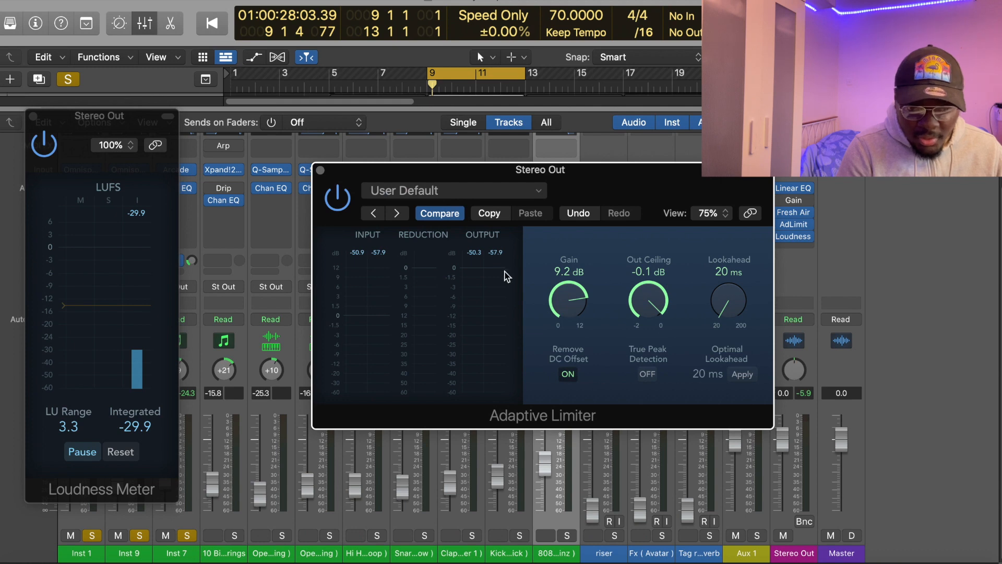
click(320, 170)
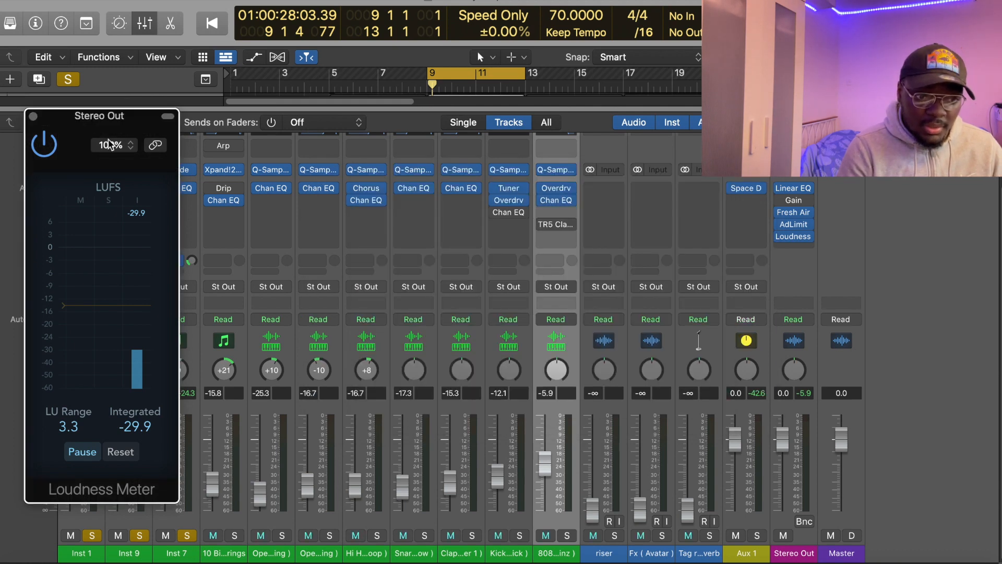
click(33, 116)
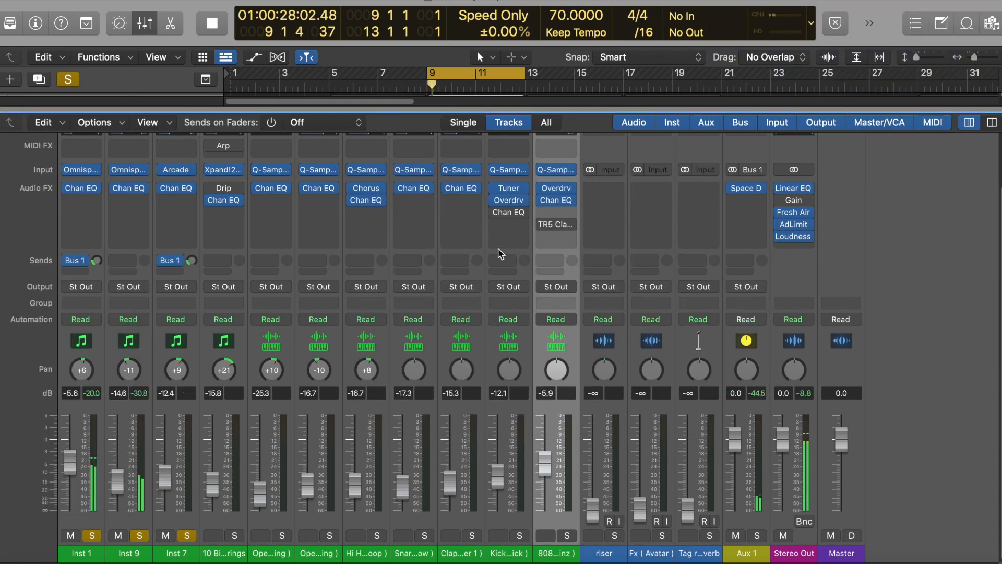
Step: Reduce Fresh Air on Stereo Out to Mid Air 16 and High Air 20 during playback, and close the plug-in
click(68, 80)
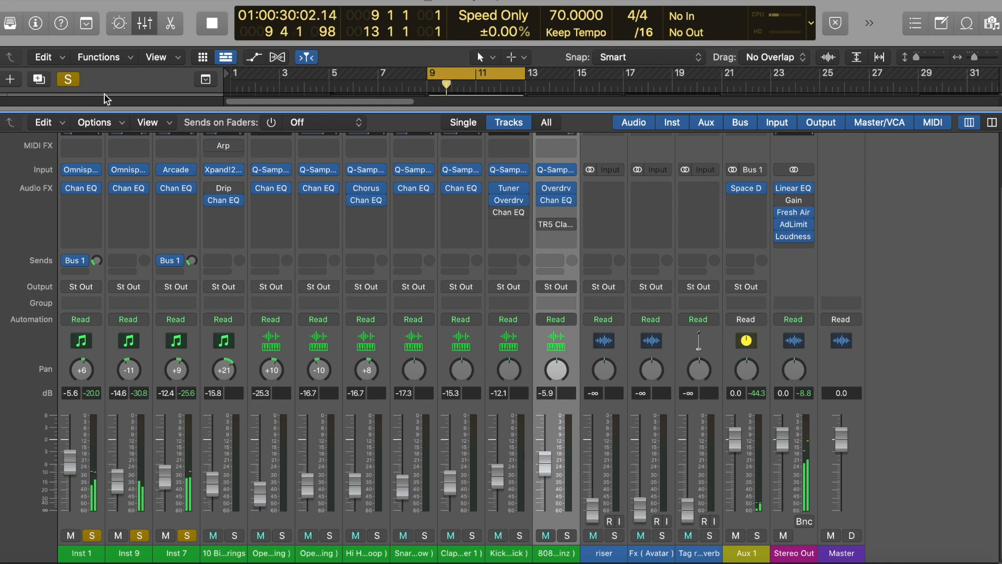
click(793, 212)
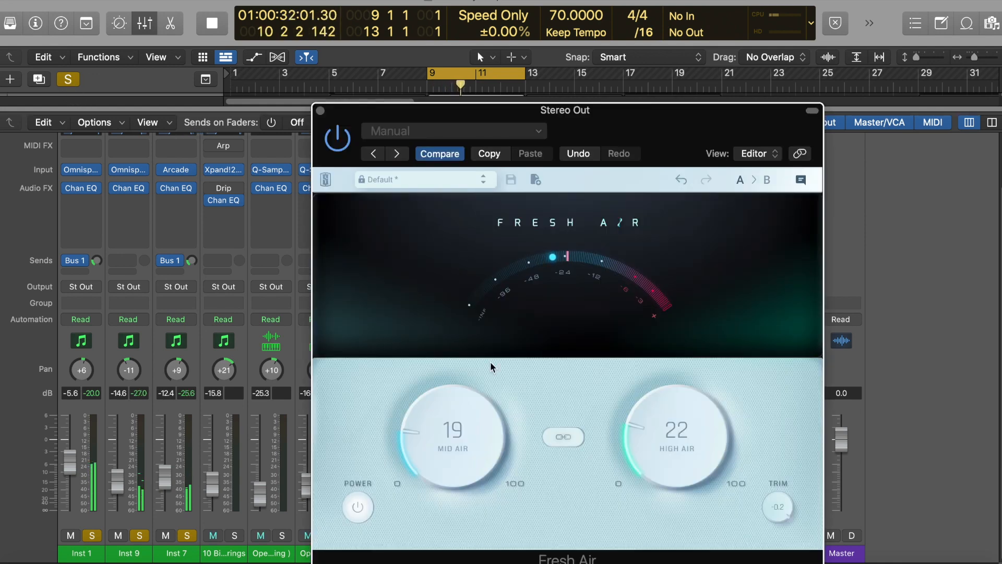
drag(638, 433, 638, 435)
drag(477, 417, 457, 440)
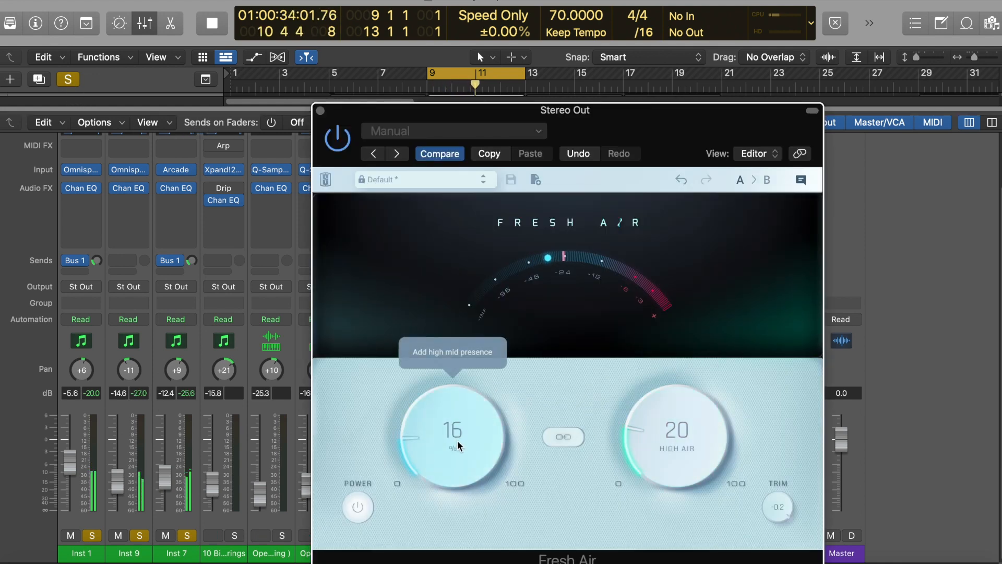
click(320, 110)
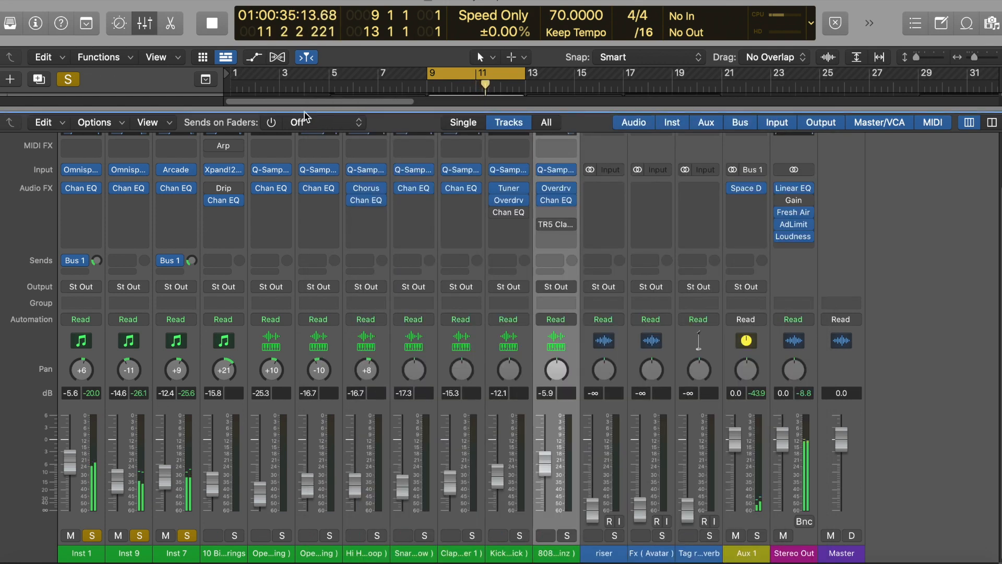
Step: Clear all solos and, during playback, lower the open hats to -26.0 and -18.5 dB, hi-hat to -18.5 dB and clap to -15.6 dB
click(69, 79)
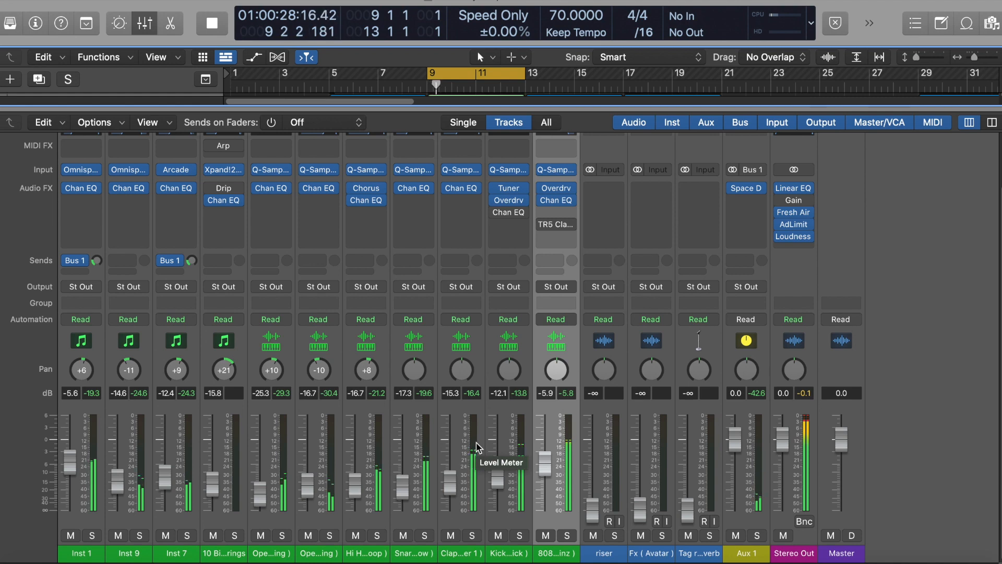
key(space)
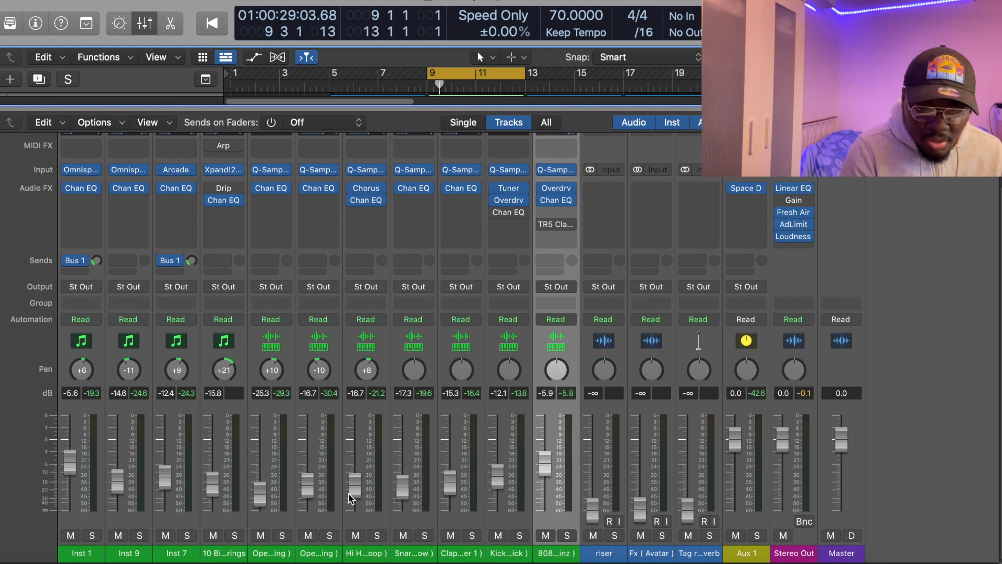
click(312, 495)
key(space)
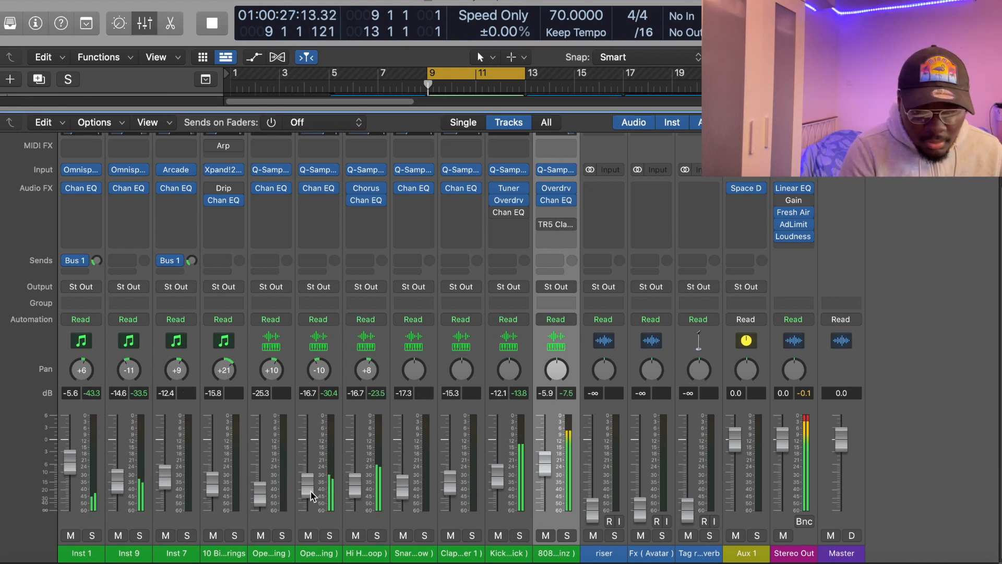
drag(260, 494, 261, 495)
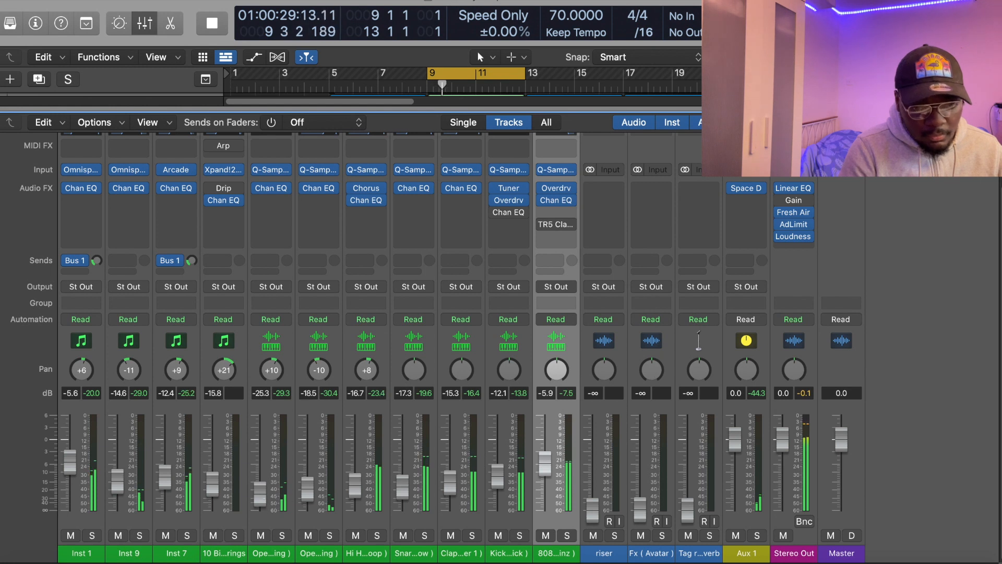
drag(353, 489, 353, 493)
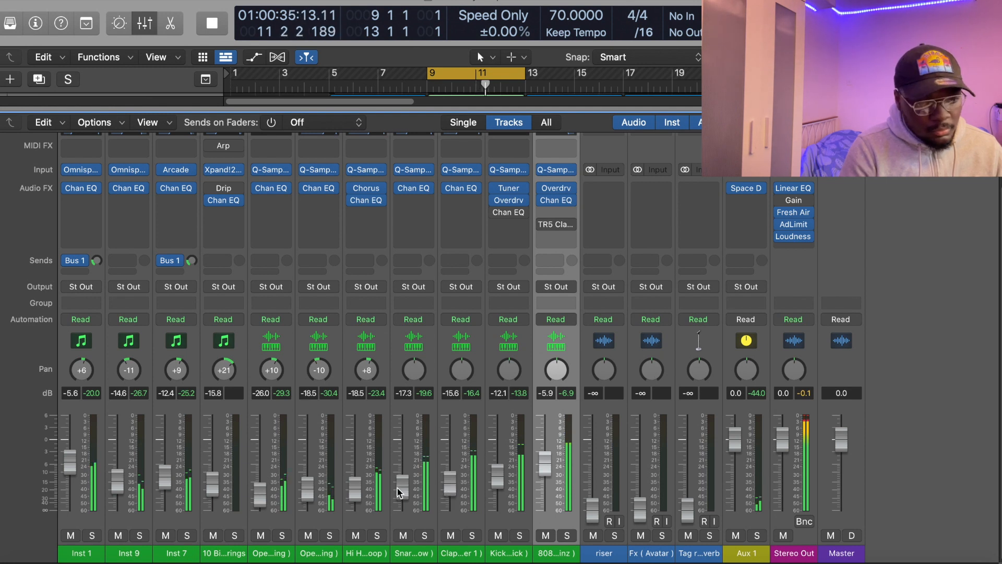
Step: Lower the Inst 1 track's volume to -6.8 dB and stop playback
drag(68, 459, 69, 460)
key(space)
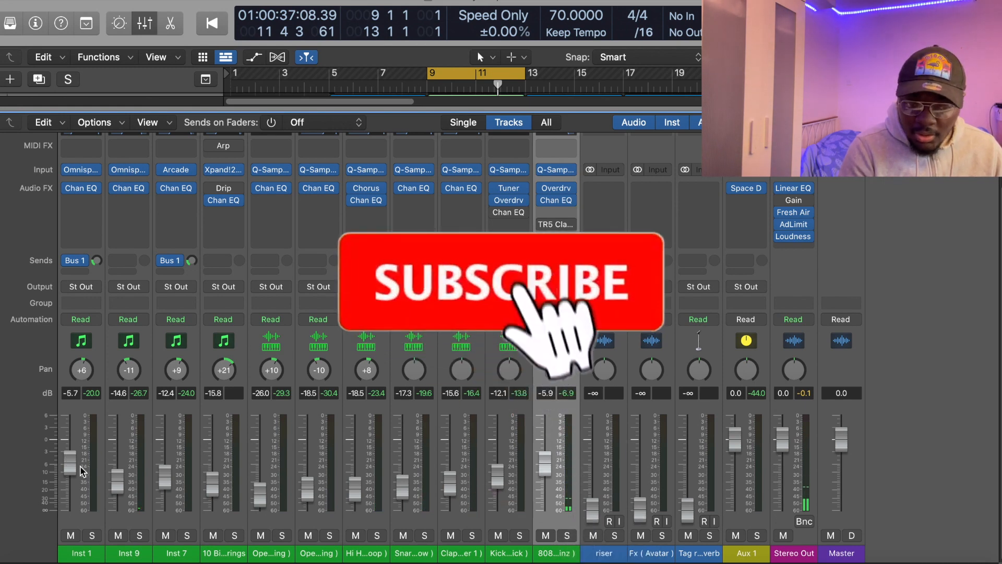
drag(69, 462, 75, 469)
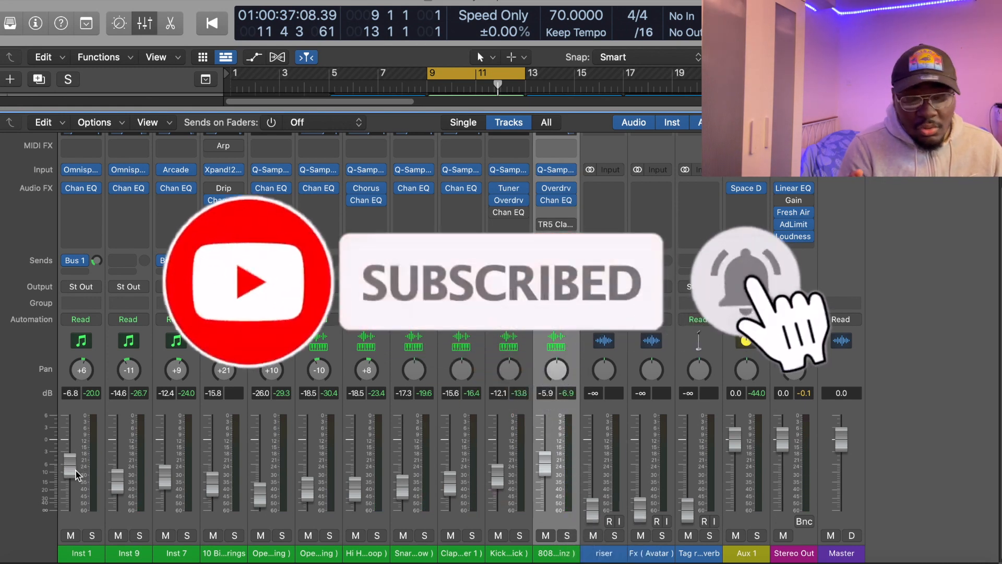